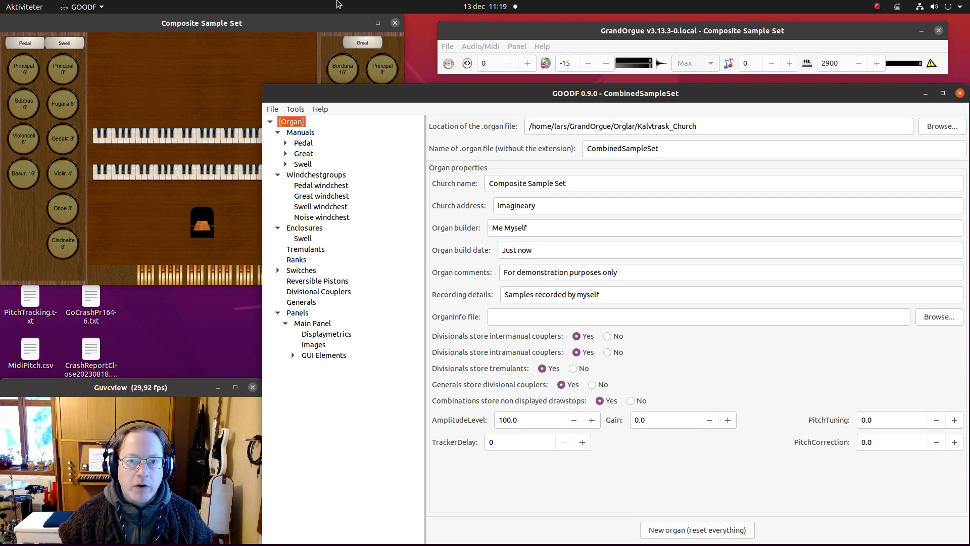
Review the general options in GrandOrgue's program settings, including the strict ODF and HW1-compatibility checks, and cancel.
{"action": "left_click", "coordinate": [447, 29]}
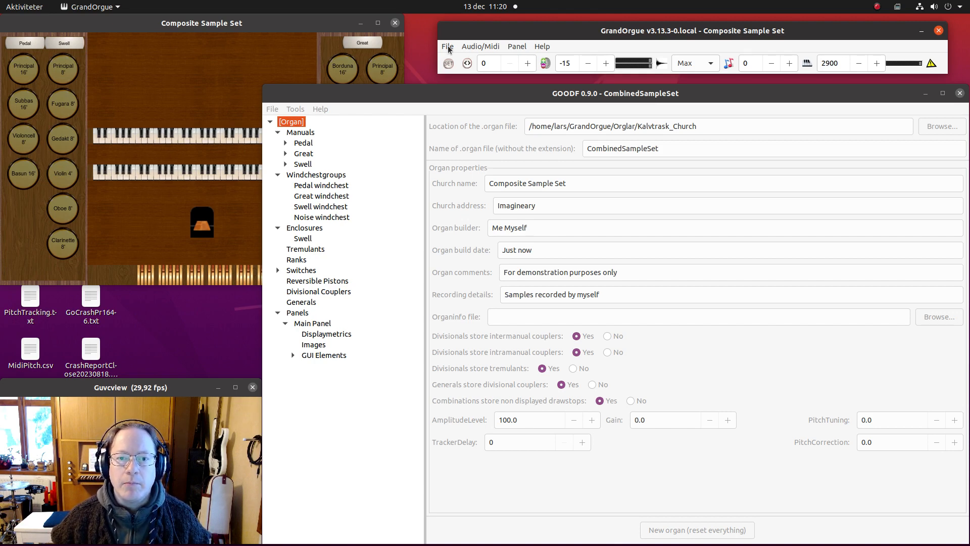
{"action": "left_click", "coordinate": [448, 47]}
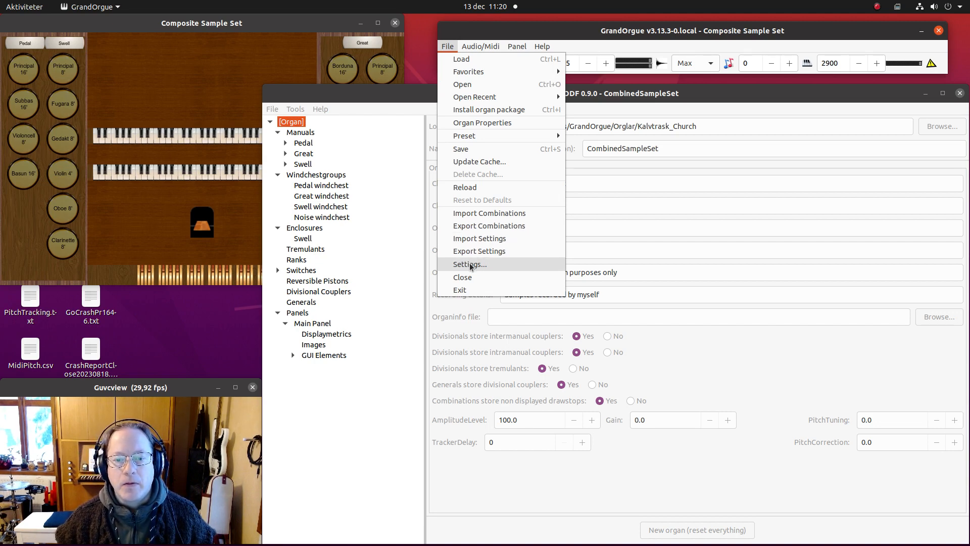
{"action": "left_click", "coordinate": [469, 263]}
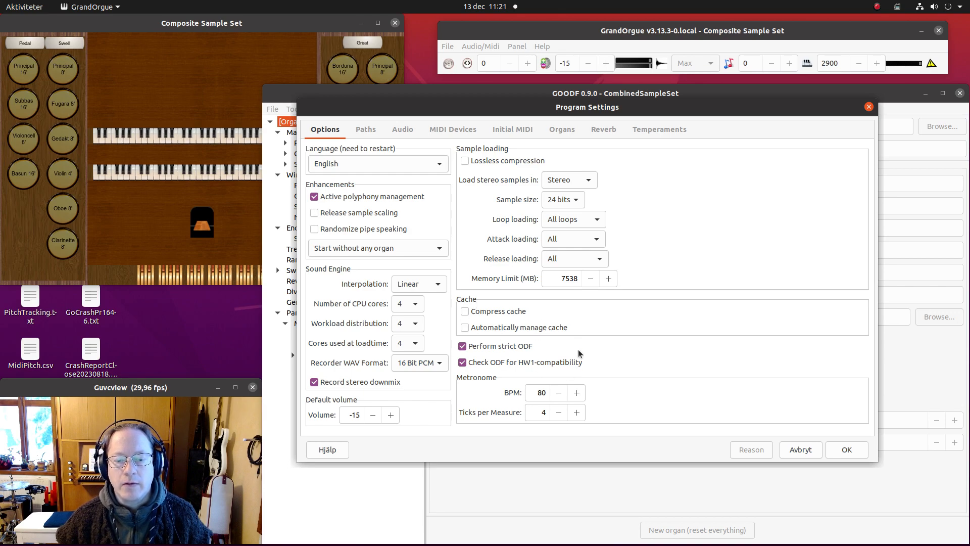
{"action": "left_click", "coordinate": [814, 452]}
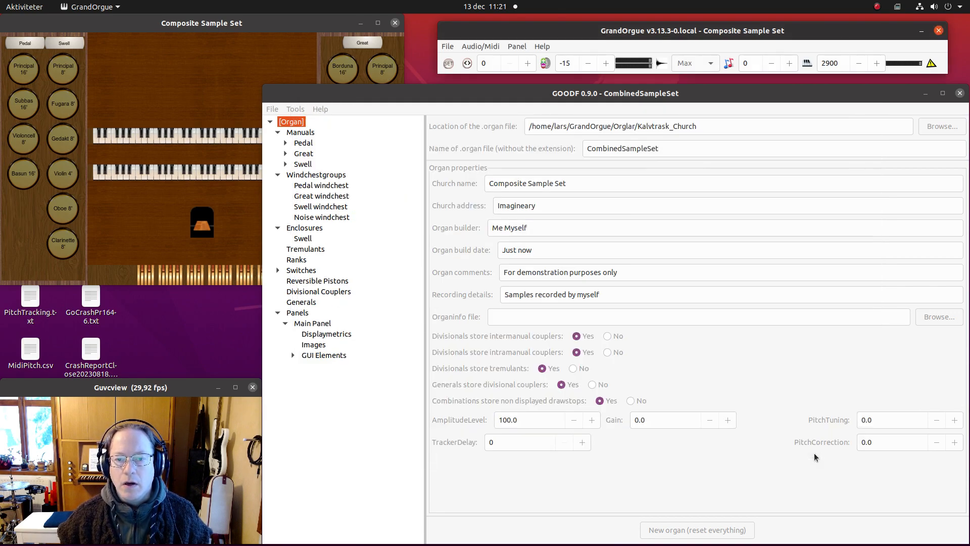
{"action": "left_click", "coordinate": [447, 47]}
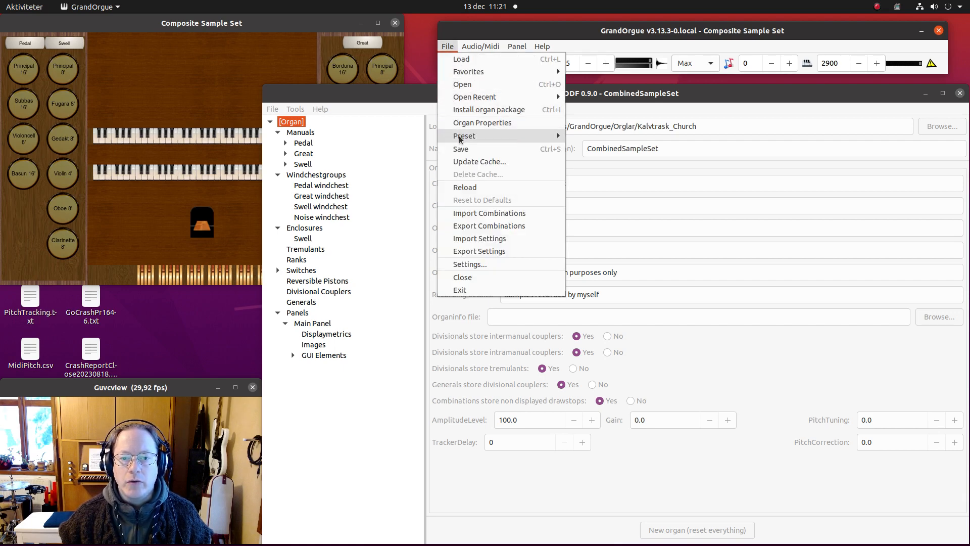
{"action": "mouse_move", "coordinate": [469, 141]}
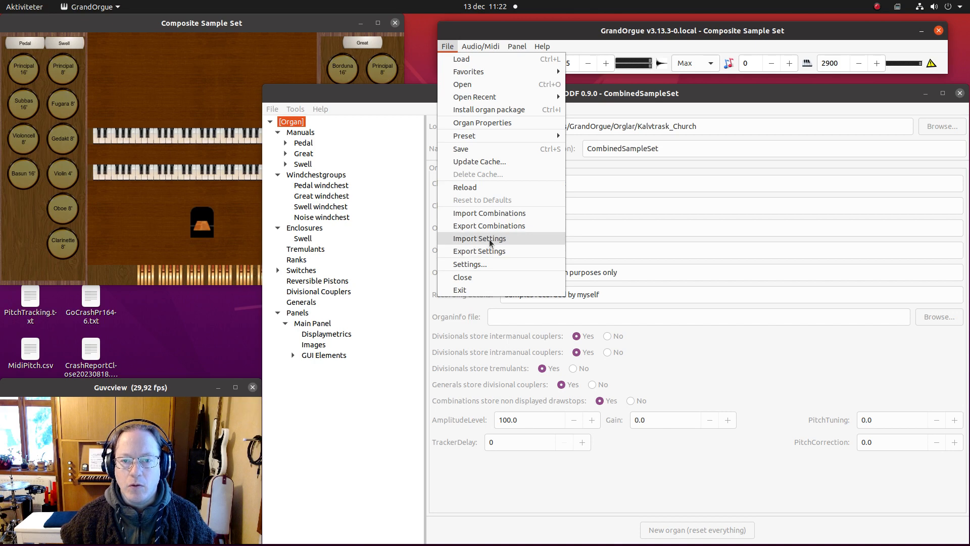
{"action": "left_click", "coordinate": [690, 97]}
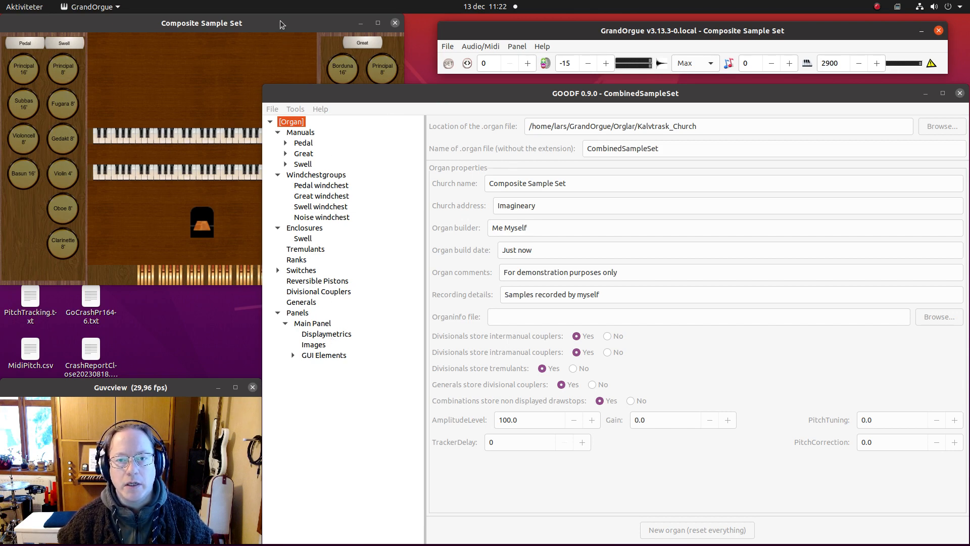
Bring the organ console window to the front and switch the Swell Principal 8' stop on and off again.
{"action": "left_click", "coordinate": [320, 21]}
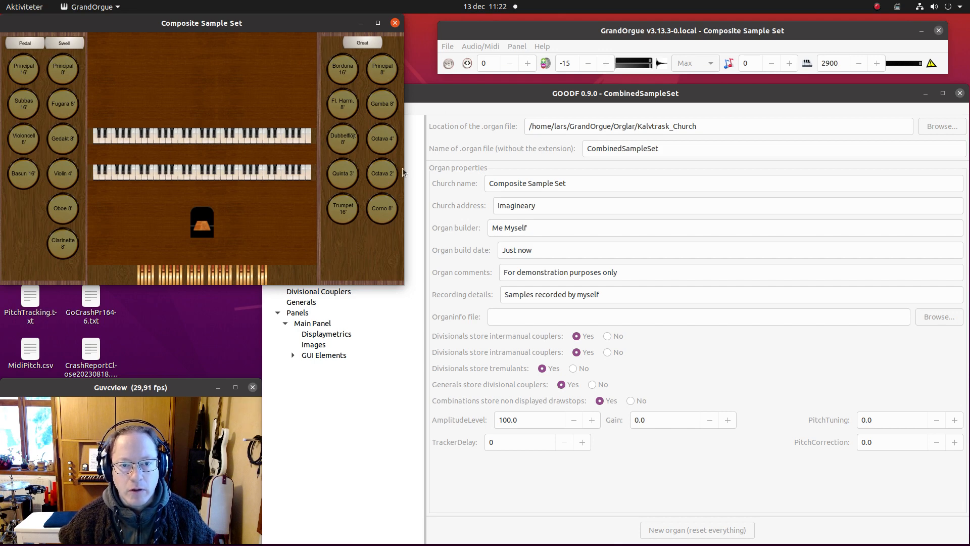
{"action": "left_click", "coordinate": [57, 77]}
{"action": "left_click", "coordinate": [57, 76]}
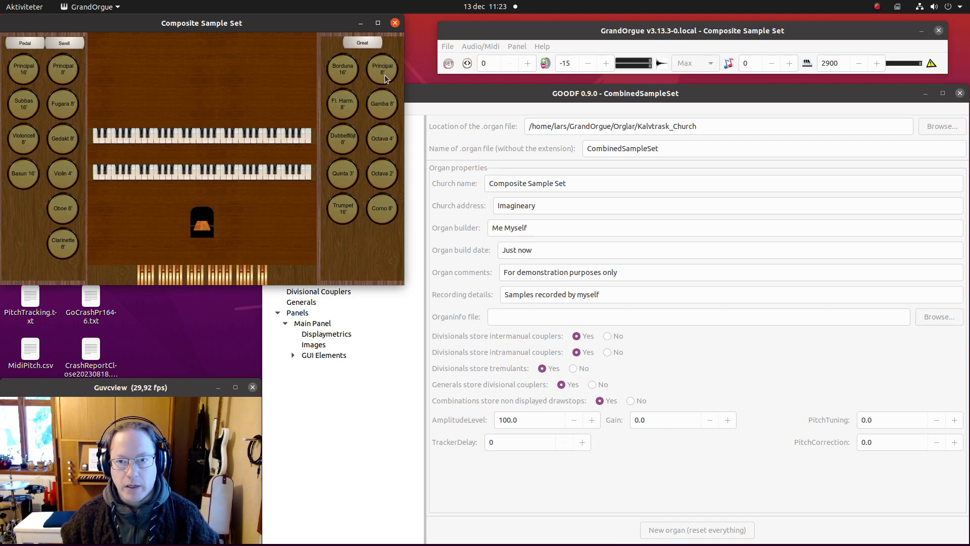
Examine the amplitude, gain and tuning settings of the Great windchest in the organ settings, then close them.
{"action": "left_click", "coordinate": [468, 35]}
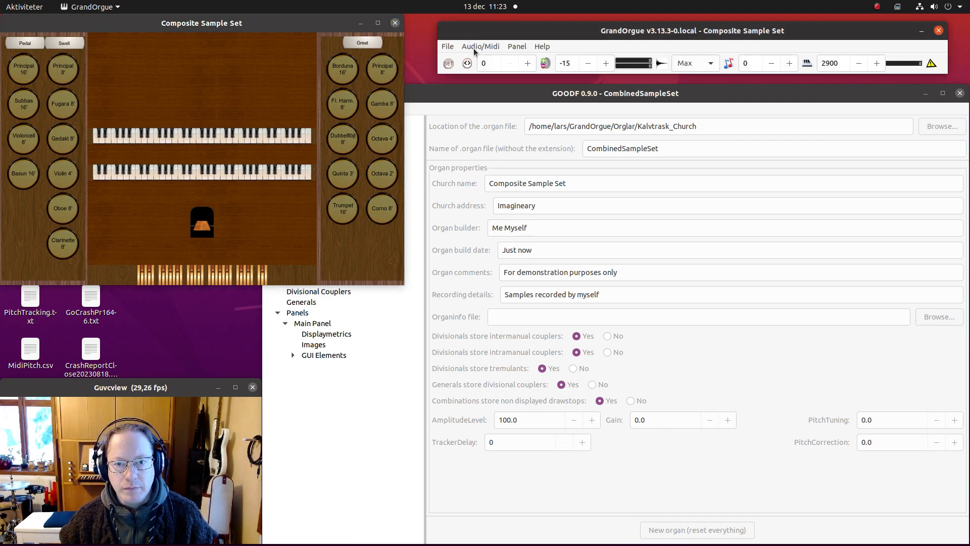
{"action": "left_click", "coordinate": [476, 45]}
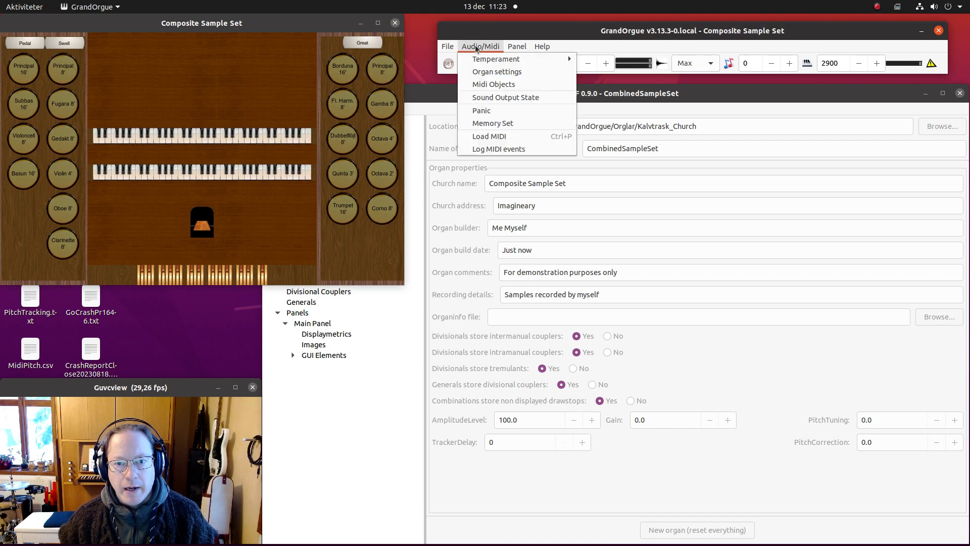
{"action": "left_click", "coordinate": [488, 72]}
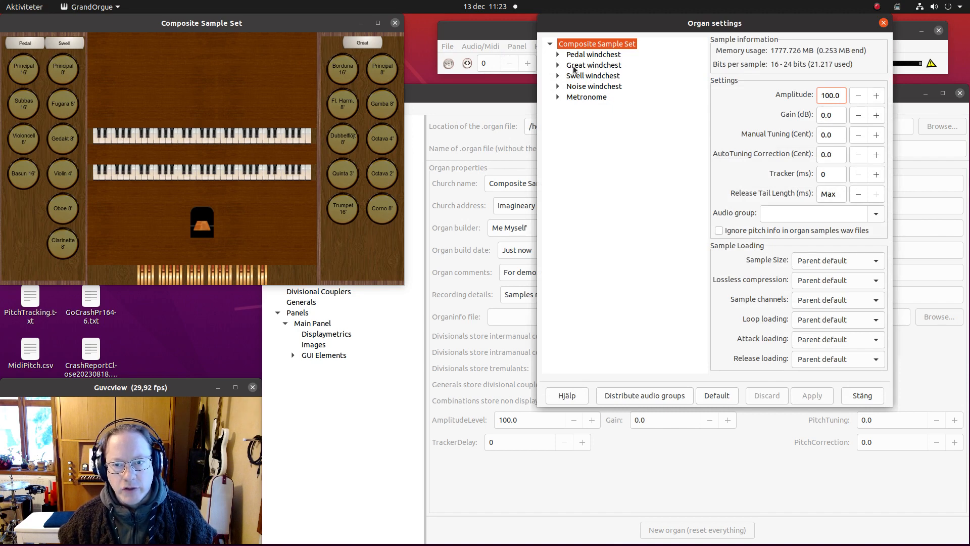
{"action": "left_click", "coordinate": [557, 55]}
{"action": "left_click", "coordinate": [557, 55]}
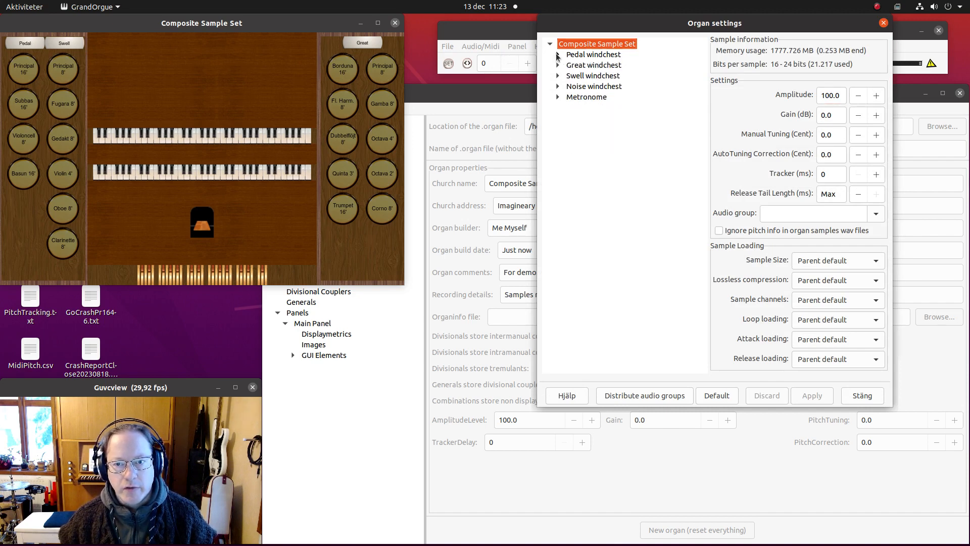
{"action": "left_click", "coordinate": [558, 65]}
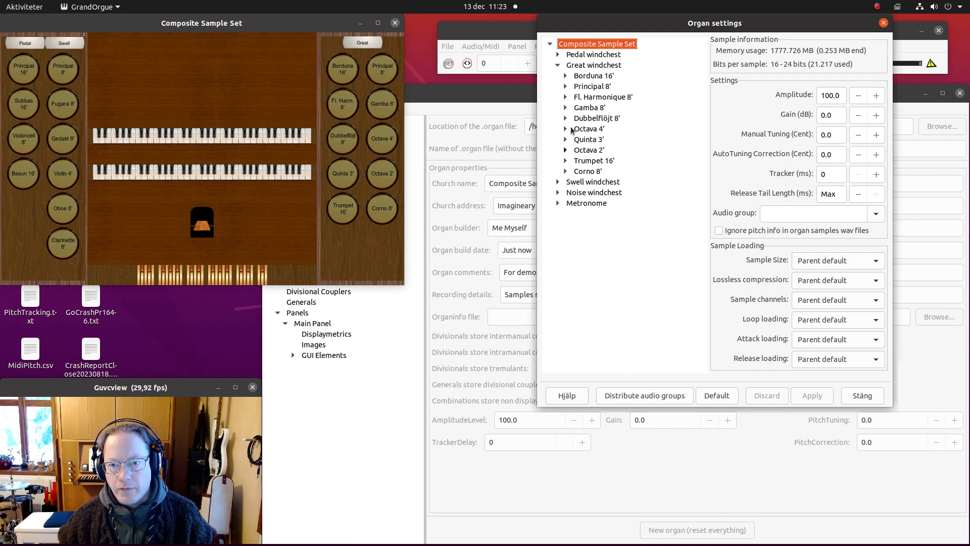
{"action": "left_click", "coordinate": [585, 69]}
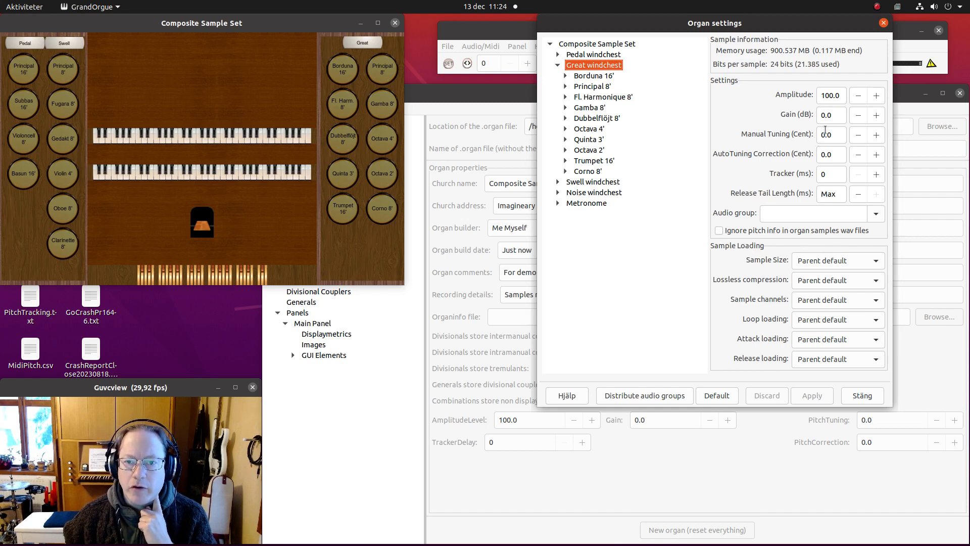
{"action": "left_click", "coordinate": [525, 35]}
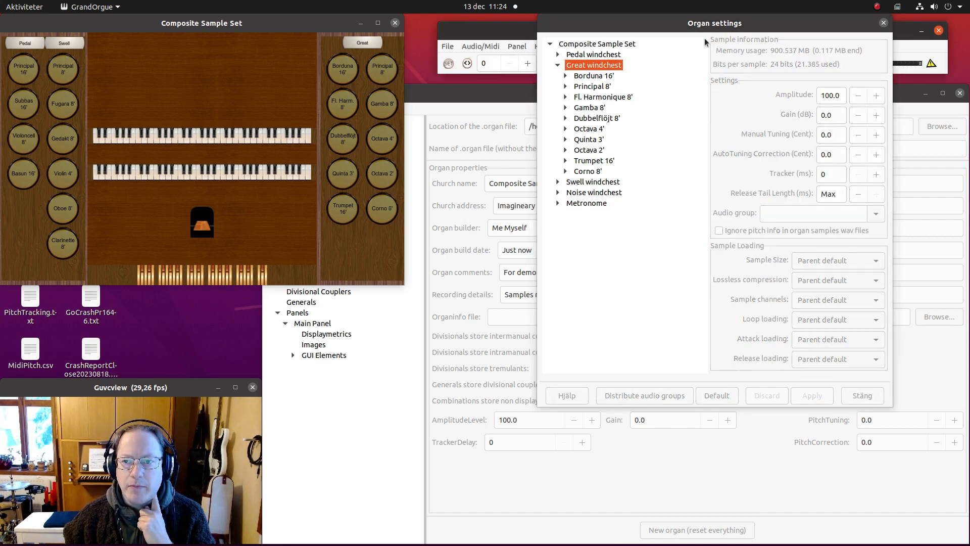
{"action": "left_click", "coordinate": [885, 23]}
Examine the available temperaments without selecting one.
{"action": "left_click", "coordinate": [496, 44]}
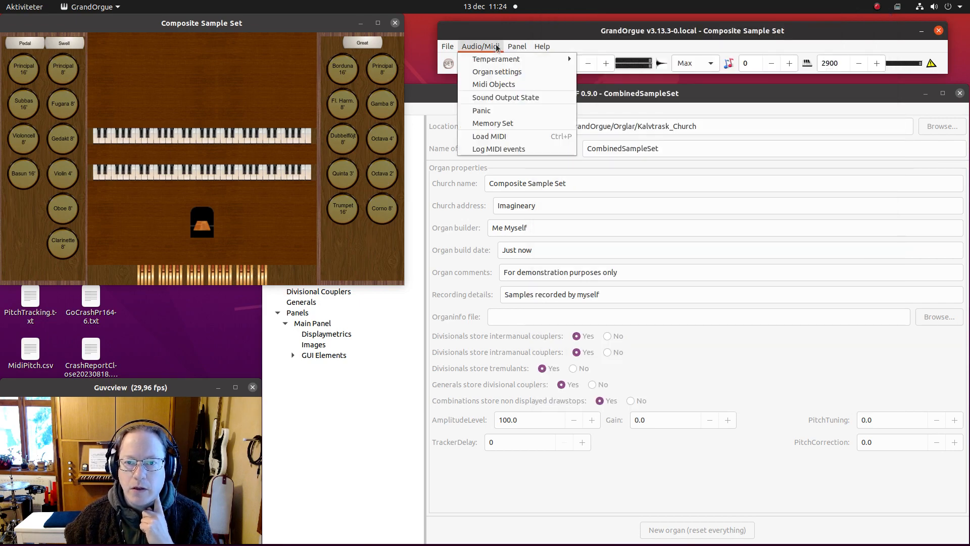
{"action": "mouse_move", "coordinate": [496, 56]}
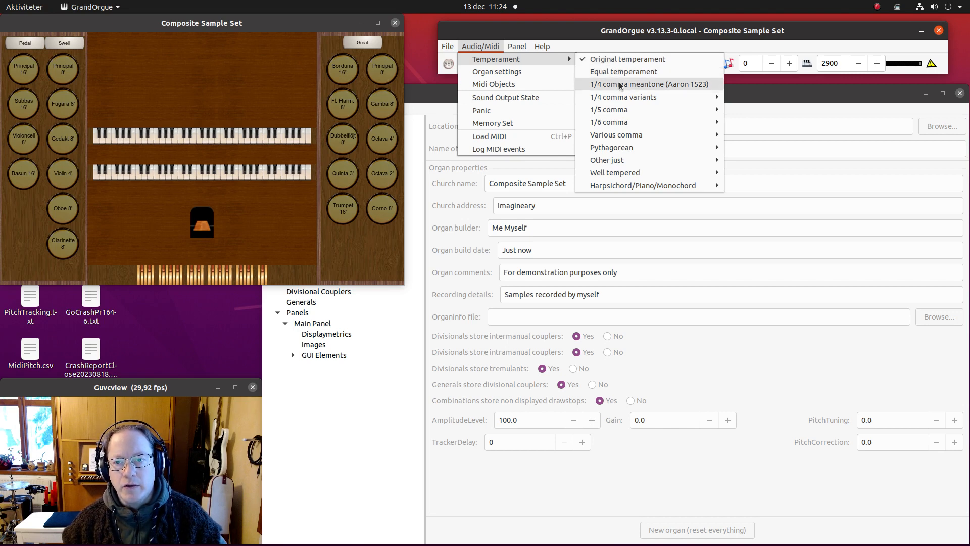
{"action": "mouse_move", "coordinate": [622, 97]}
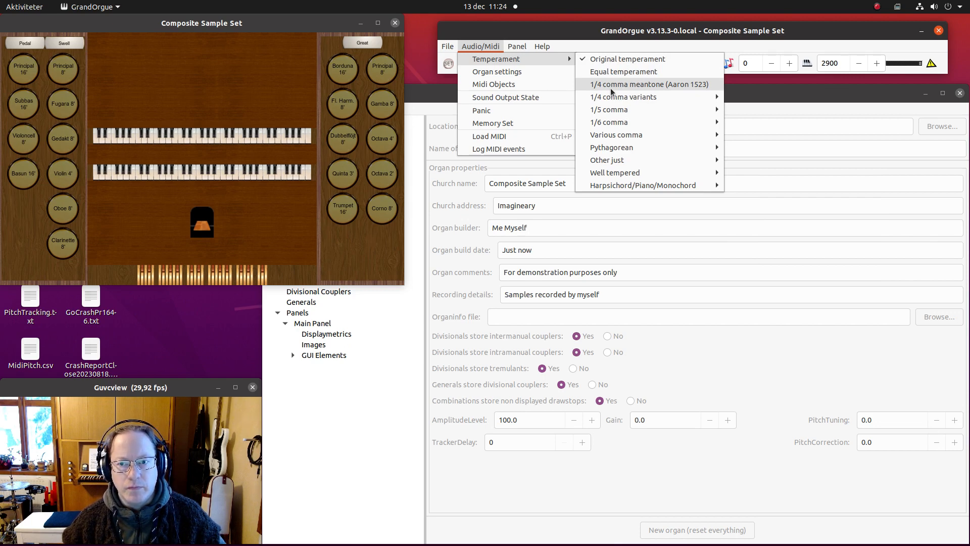
{"action": "left_click", "coordinate": [490, 47]}
Reopen the organ settings and select the Principal 8' under the Great windchest.
{"action": "left_click", "coordinate": [490, 46]}
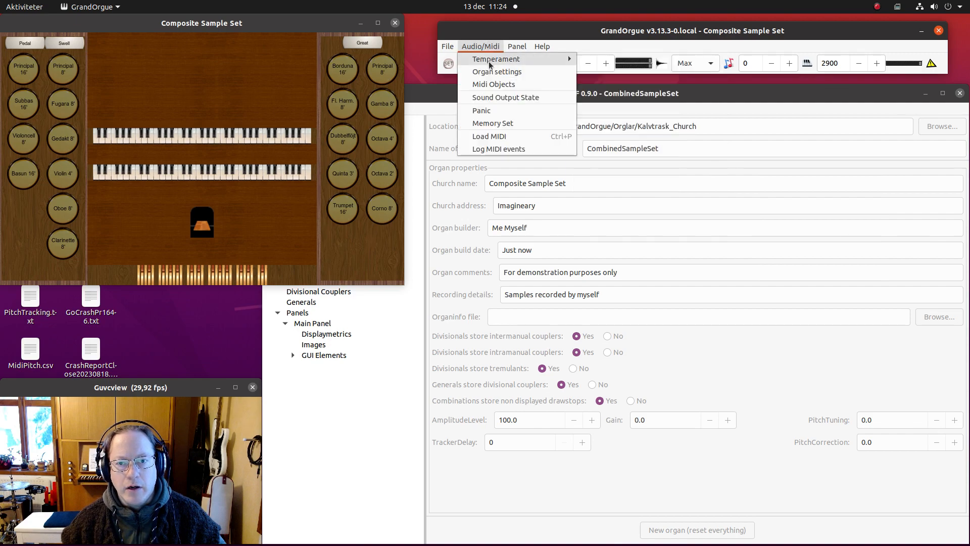
{"action": "left_click", "coordinate": [491, 71]}
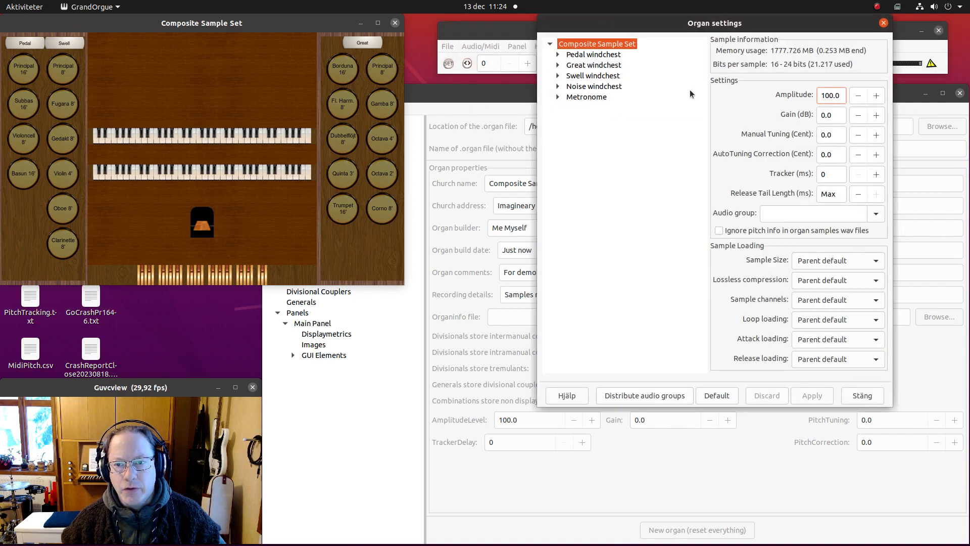
{"action": "left_click", "coordinate": [558, 65]}
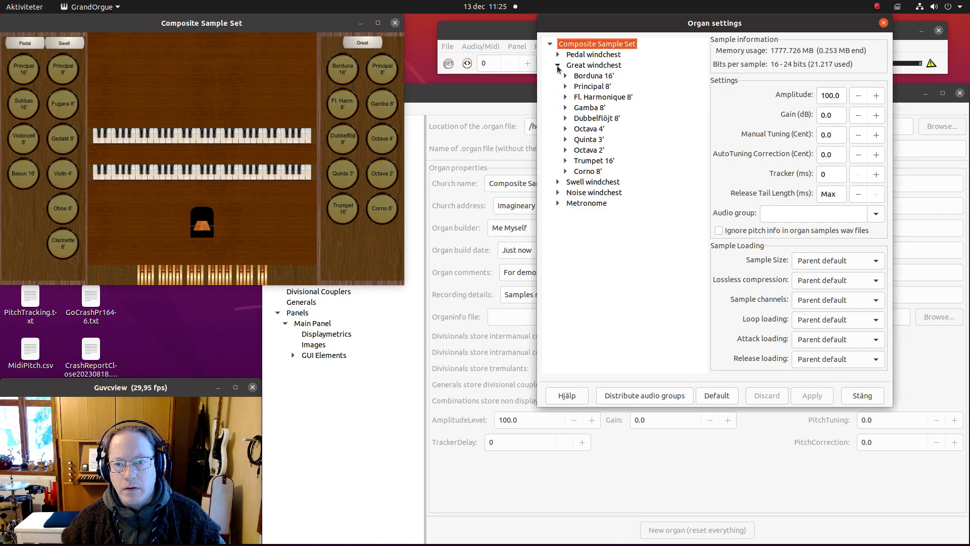
{"action": "left_click", "coordinate": [584, 86]}
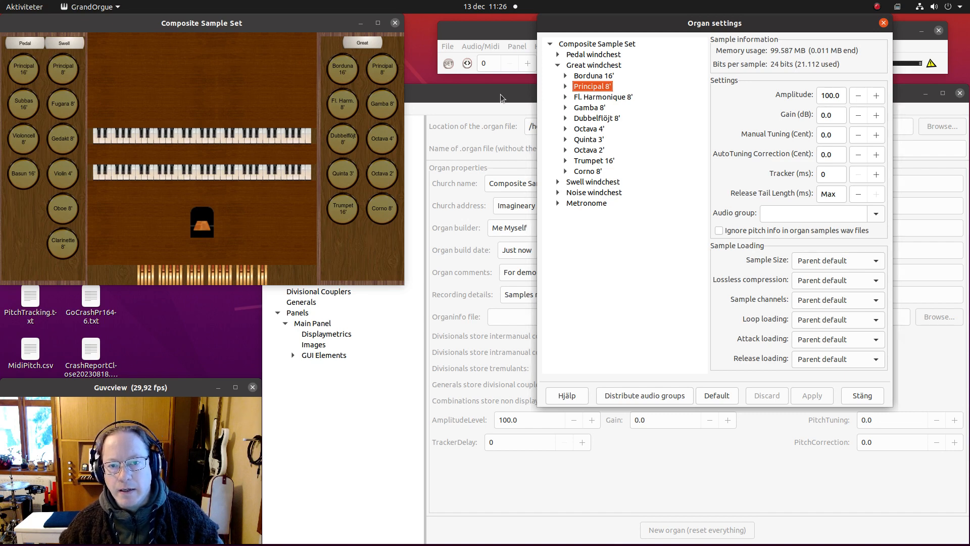
Turn on the Great and Swell Principal 8' stops and apply a manual tuning of 14 cents to the Swell Principal 8'.
{"action": "left_click", "coordinate": [383, 70]}
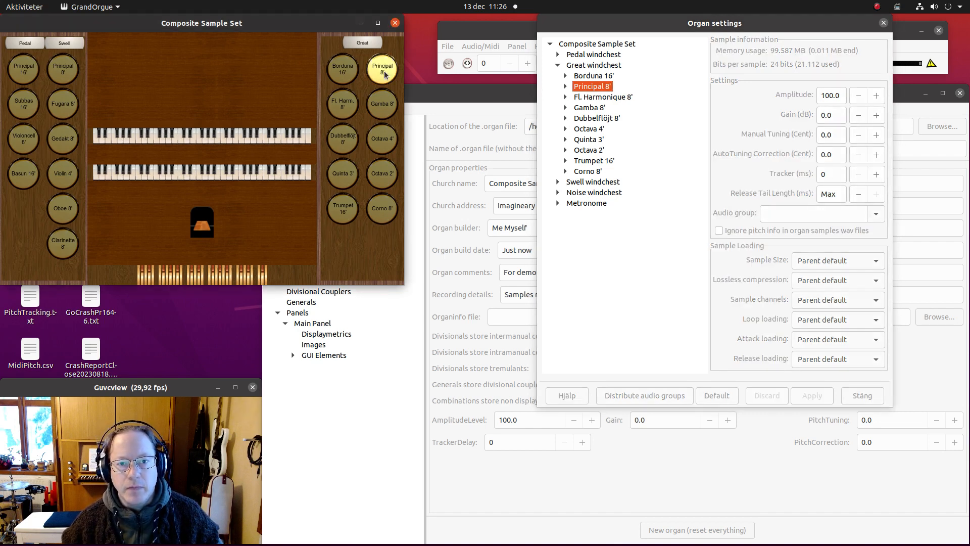
{"action": "left_click", "coordinate": [66, 70]}
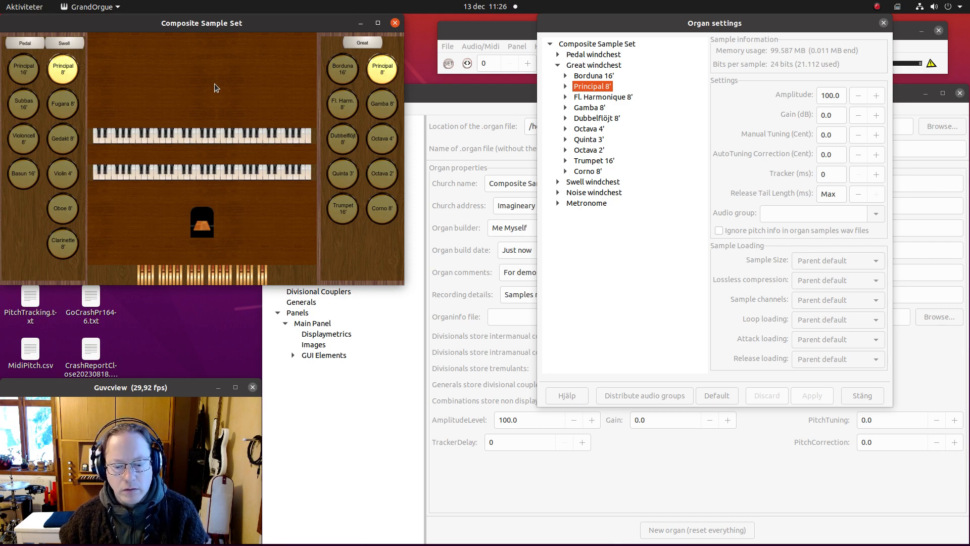
{"action": "left_click", "coordinate": [558, 182]}
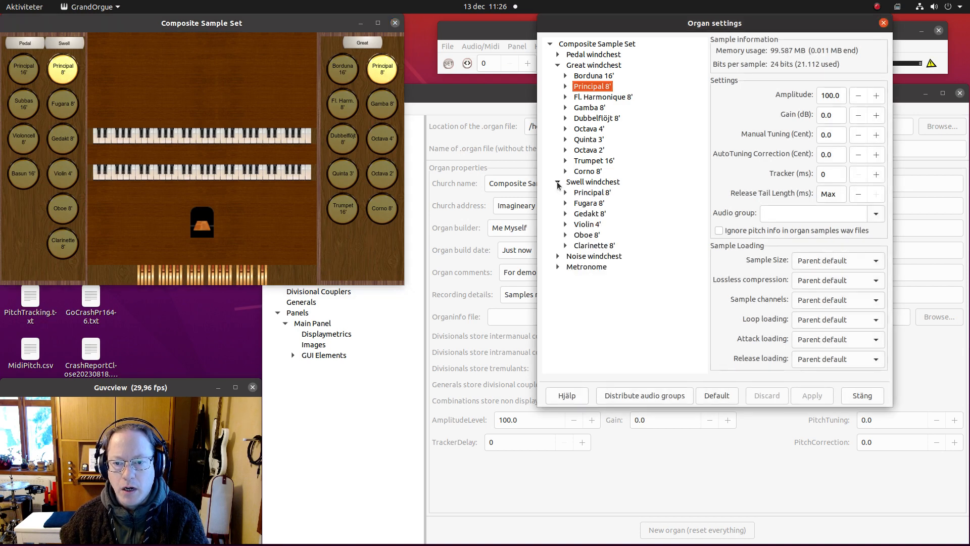
{"action": "left_click", "coordinate": [586, 193]}
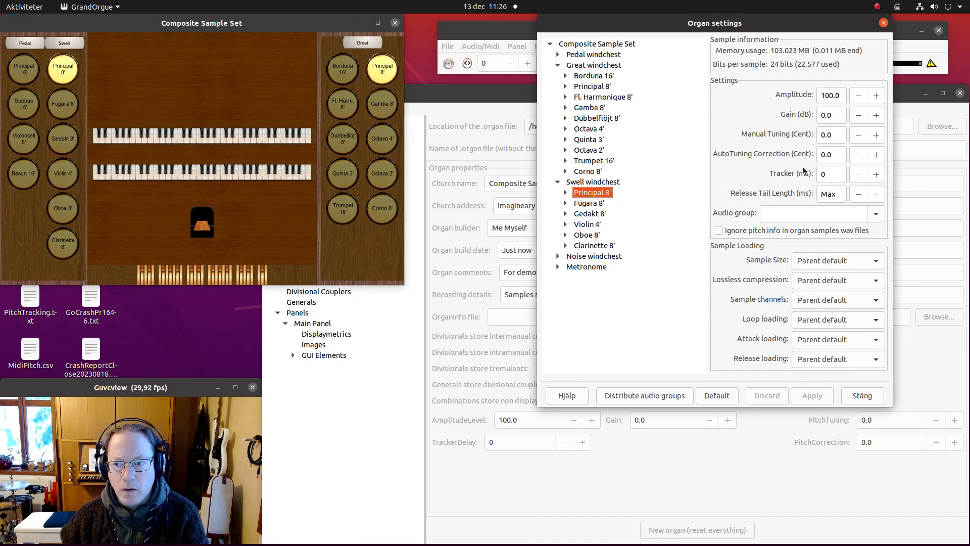
{"action": "left_click", "coordinate": [877, 135]}
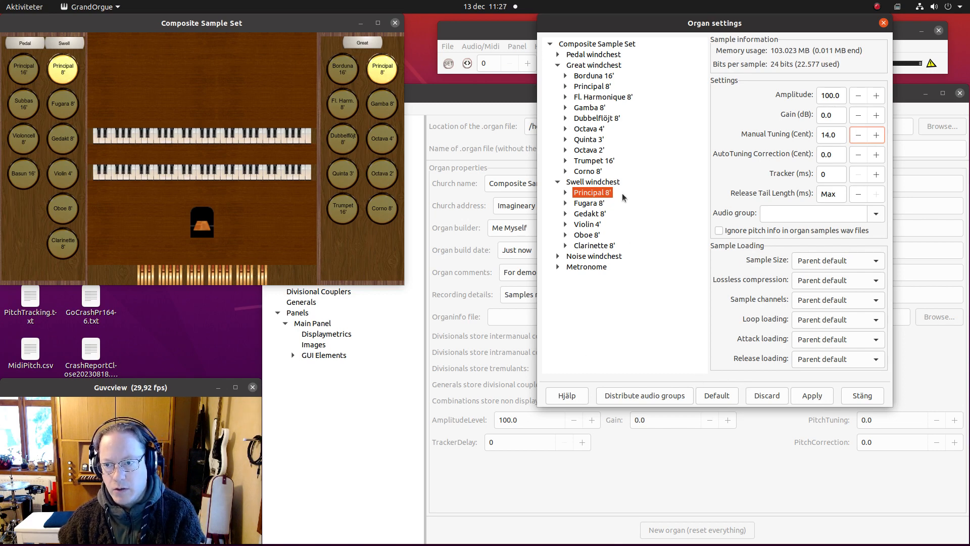
{"action": "left_click", "coordinate": [808, 396]}
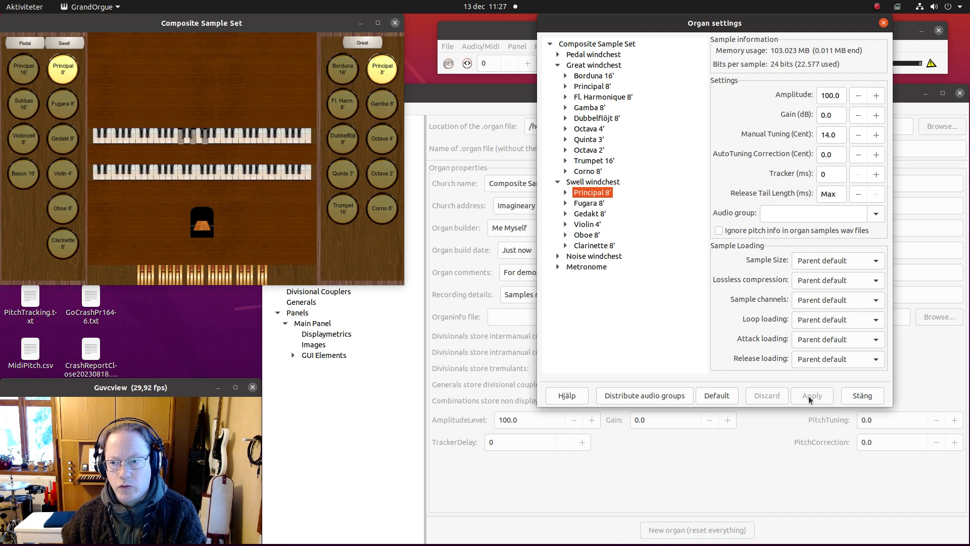
Raise the manual tuning of the Swell Principal 8' to 20 cents and apply it.
{"action": "left_click", "coordinate": [878, 136]}
{"action": "left_click", "coordinate": [877, 136]}
{"action": "left_click", "coordinate": [877, 136]}
{"action": "left_click", "coordinate": [877, 136]}
{"action": "left_click", "coordinate": [877, 136]}
{"action": "left_click", "coordinate": [877, 135]}
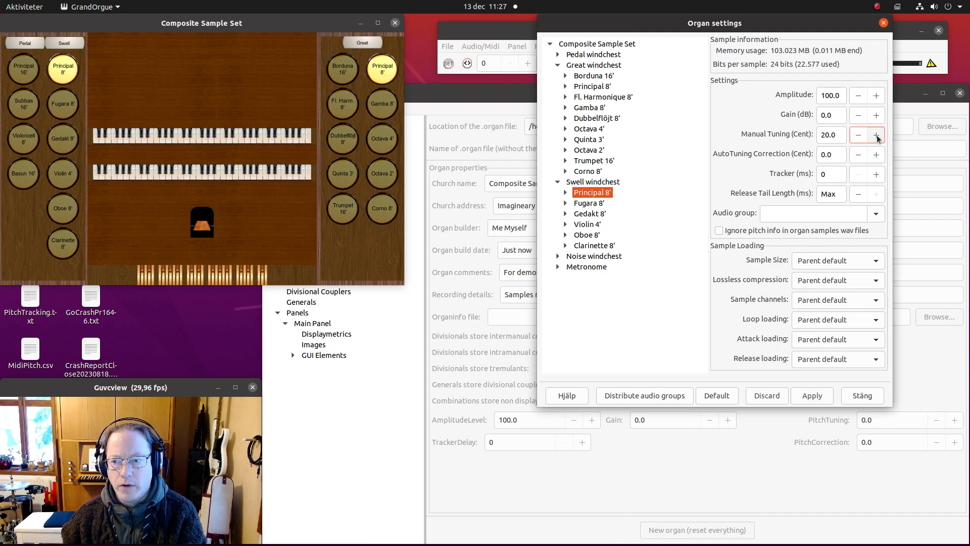
{"action": "left_click", "coordinate": [820, 396]}
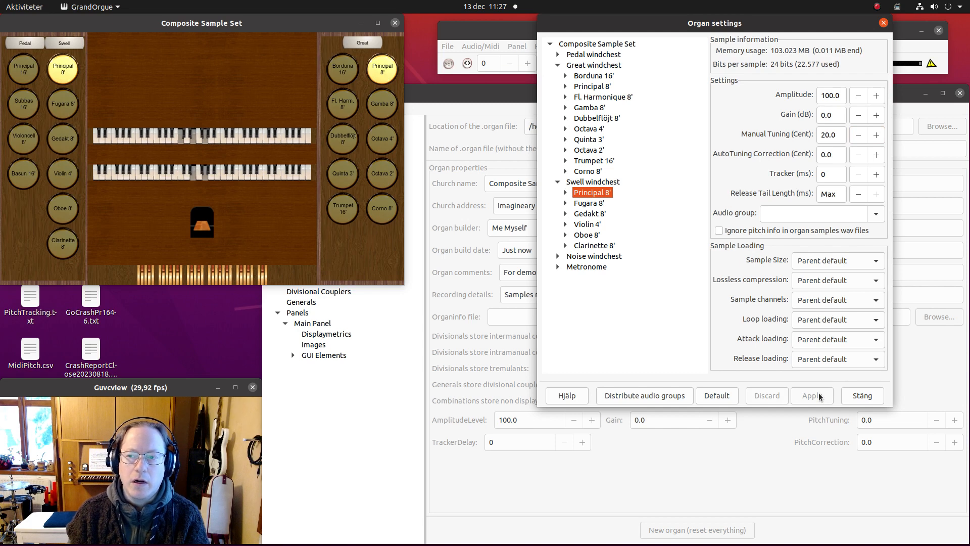
Raise the manual tuning of the Swell Principal 8' to 24 cents and apply it.
{"action": "left_click", "coordinate": [877, 135]}
{"action": "left_click", "coordinate": [876, 135]}
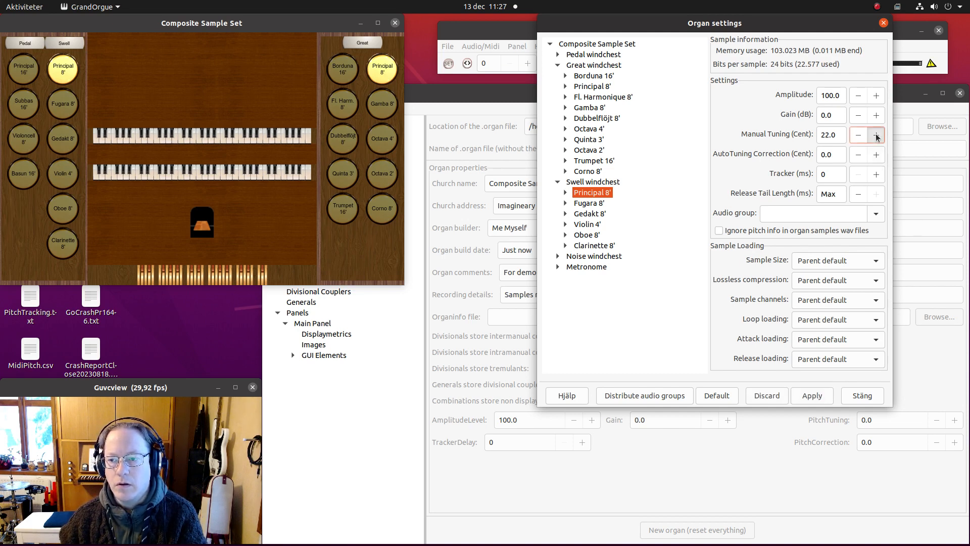
{"action": "left_click", "coordinate": [877, 136]}
{"action": "left_click", "coordinate": [877, 136]}
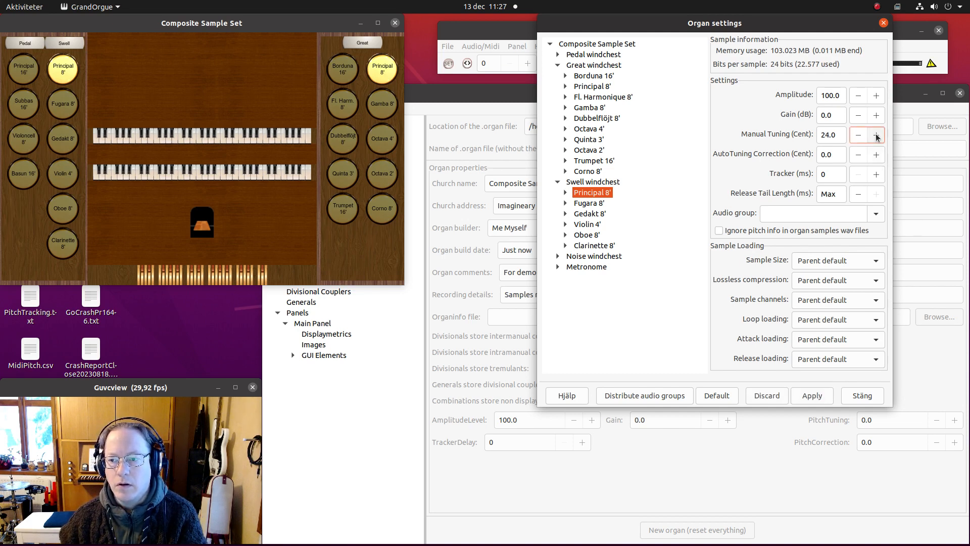
{"action": "left_click", "coordinate": [811, 396]}
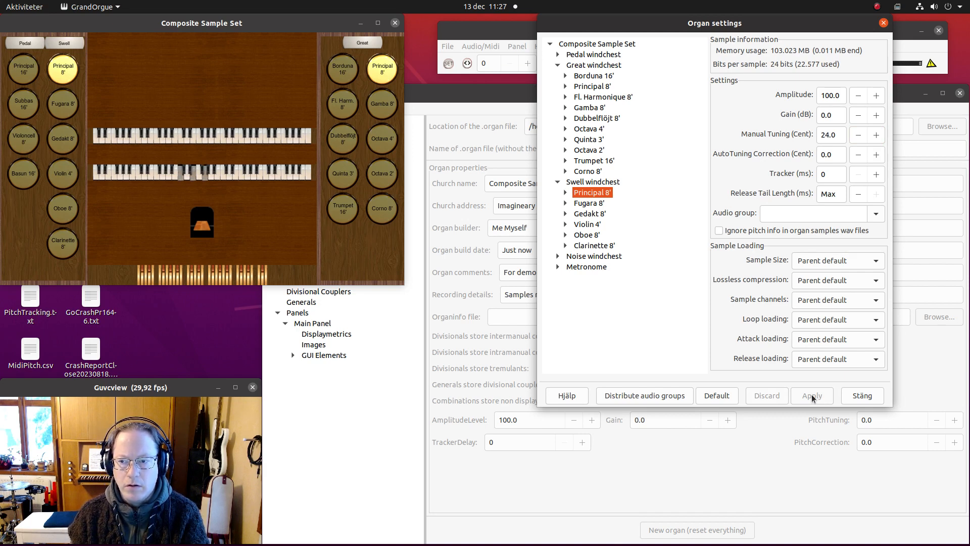
Raise the manual tuning of the Swell Principal 8' to 26 and then 27 cents, applying each value.
{"action": "double_click", "coordinate": [871, 135]}
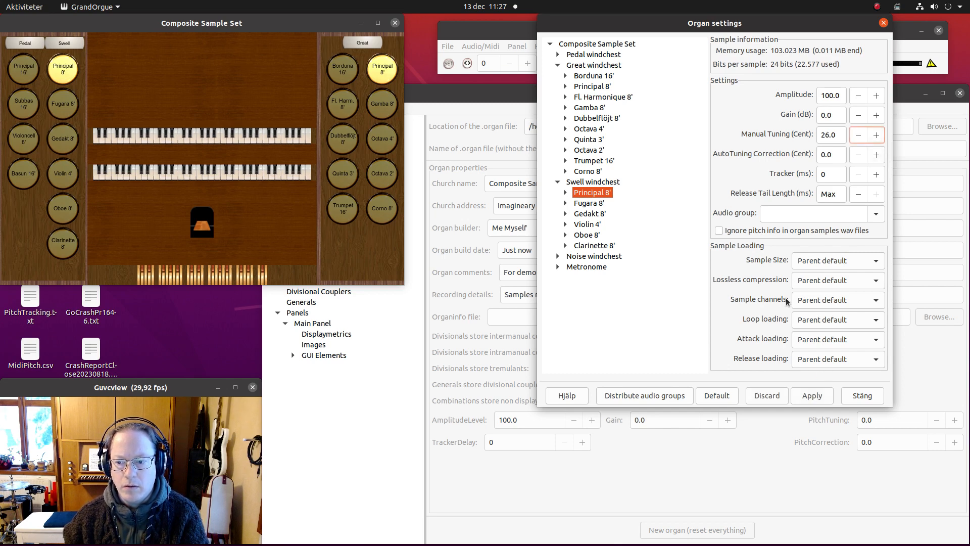
{"action": "left_click", "coordinate": [803, 398]}
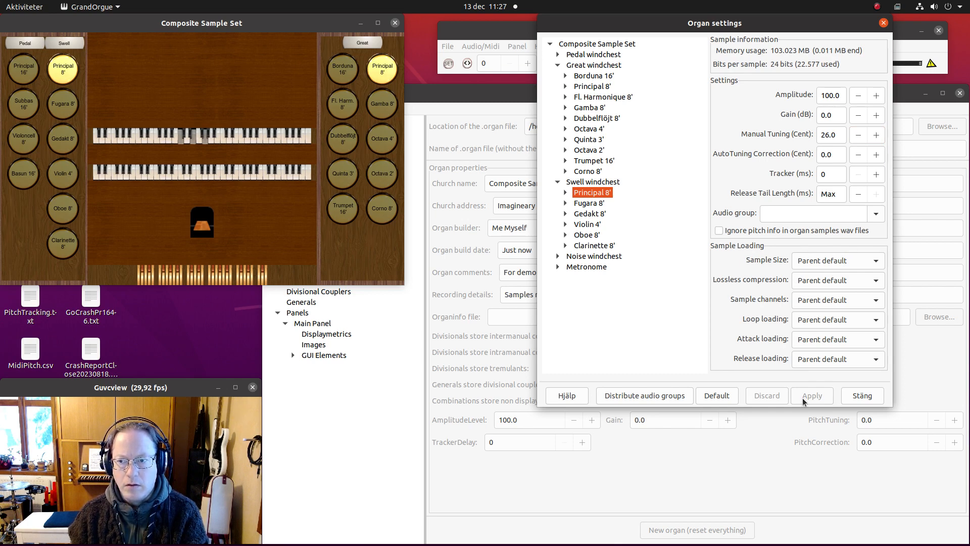
{"action": "left_click", "coordinate": [882, 134]}
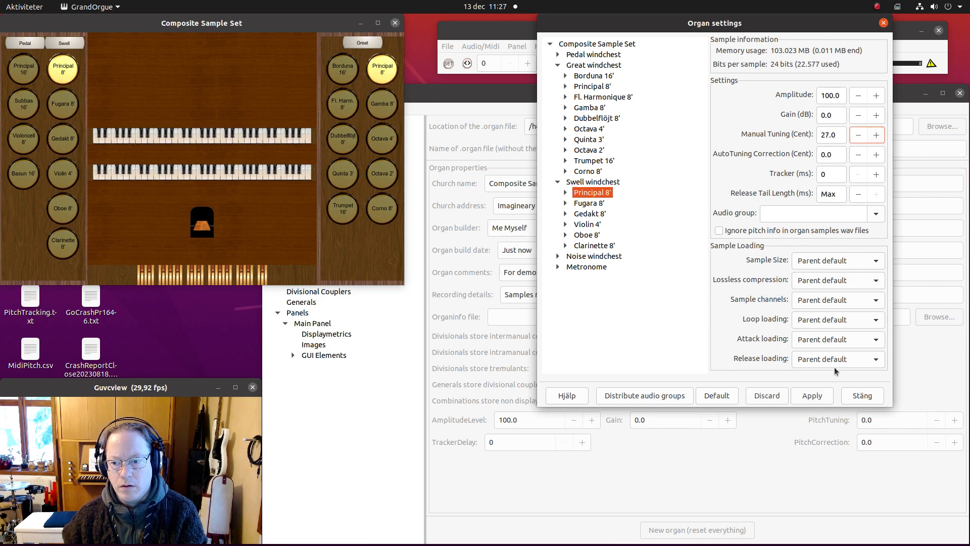
{"action": "left_click", "coordinate": [818, 395]}
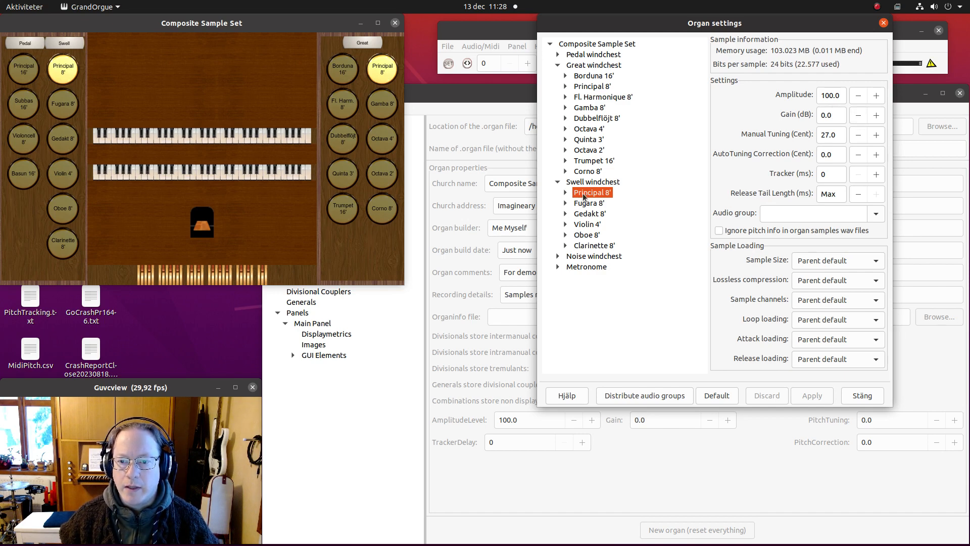
Lower the gain of the Swell Principal 8' to -3 dB and apply it.
{"action": "left_click", "coordinate": [858, 116]}
{"action": "left_click", "coordinate": [857, 116]}
{"action": "left_click", "coordinate": [858, 116]}
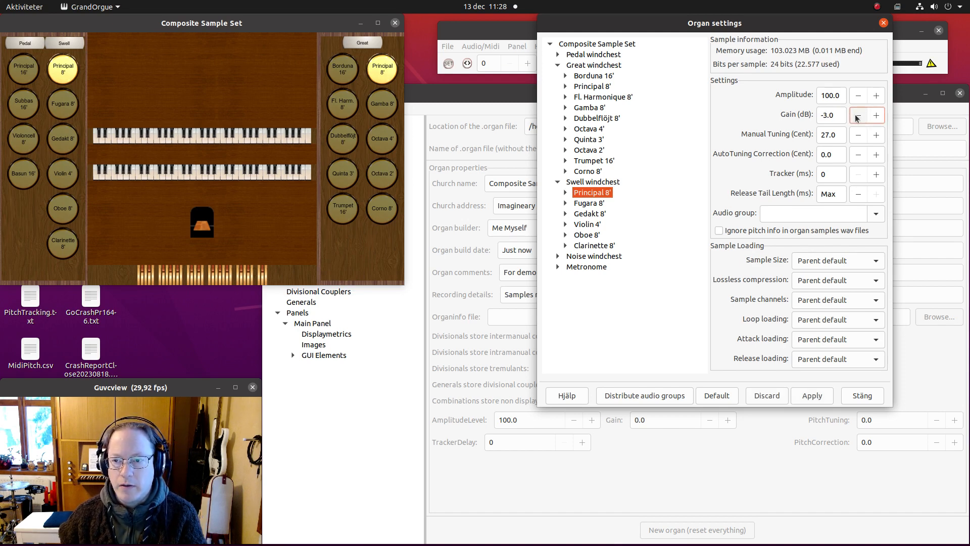
{"action": "left_click", "coordinate": [809, 394]}
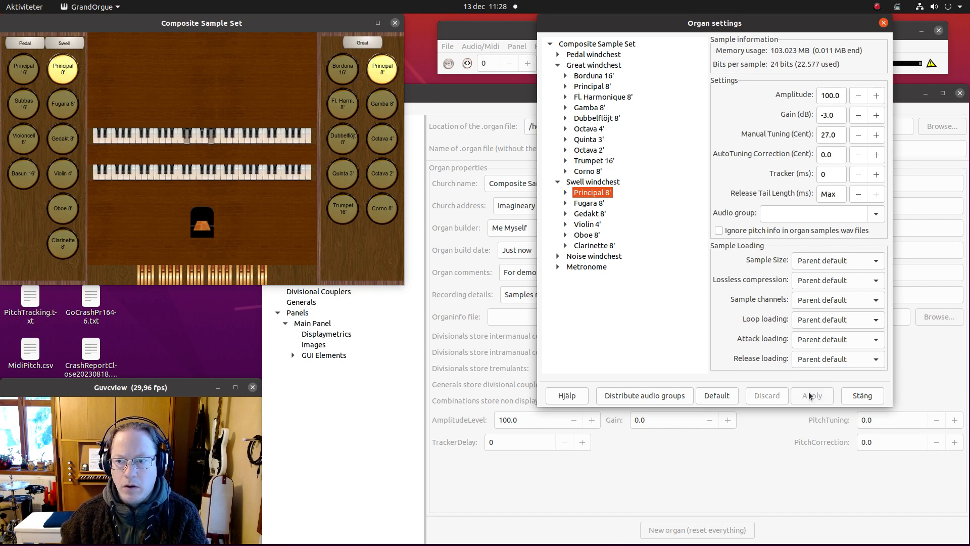
Raise the gain of the Principal 8' under the Great windchest to 3 dB and apply it.
{"action": "left_click", "coordinate": [583, 86]}
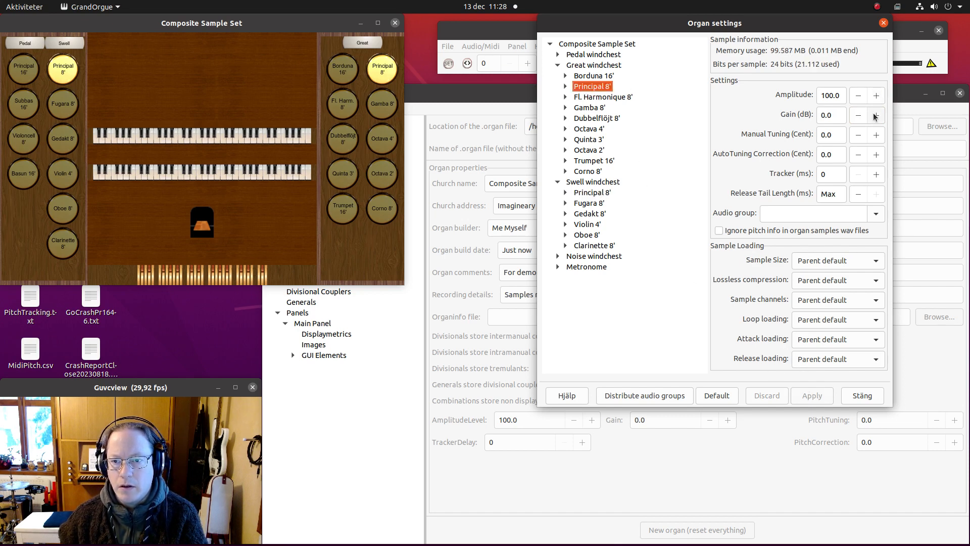
{"action": "left_click", "coordinate": [875, 116]}
{"action": "left_click", "coordinate": [875, 116]}
{"action": "left_click", "coordinate": [875, 116]}
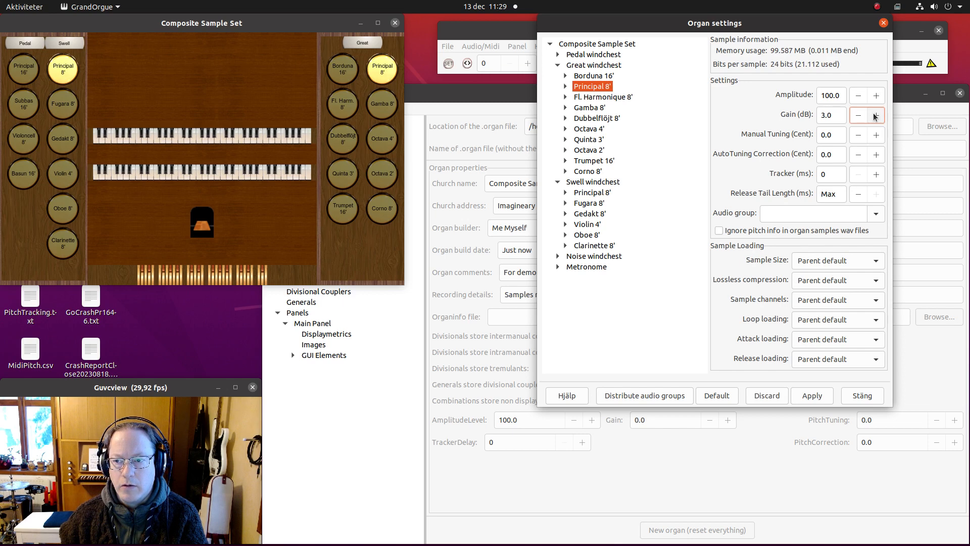
{"action": "left_click", "coordinate": [816, 398]}
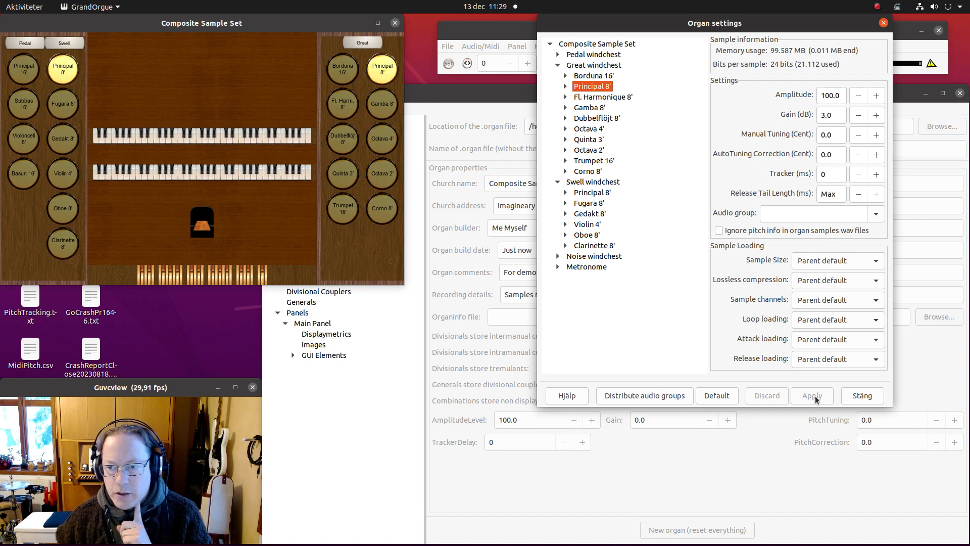
Examine the settings of individual pipes 43 and 40 in the Great Principal 8', then close the organ settings.
{"action": "left_click", "coordinate": [565, 87]}
{"action": "left_click", "coordinate": [625, 172]}
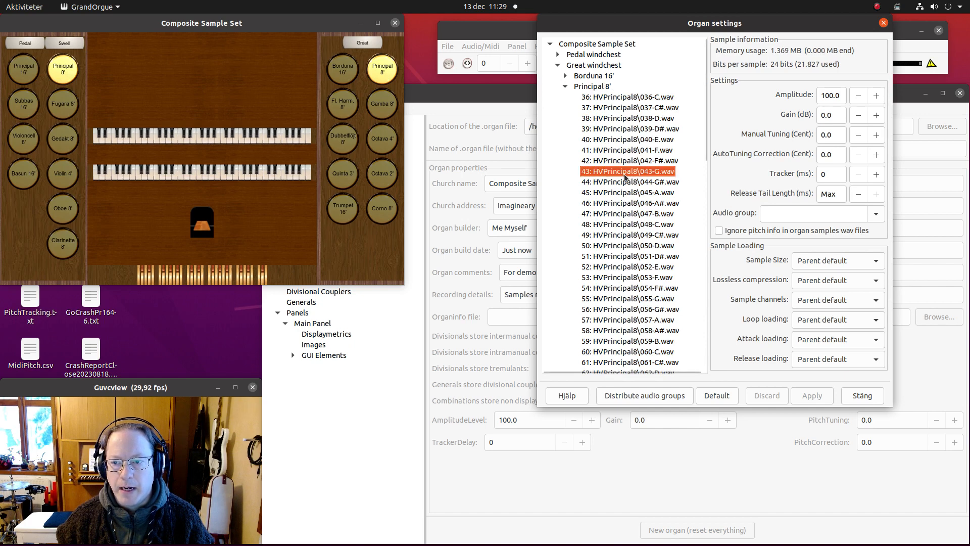
{"action": "left_click", "coordinate": [618, 143]}
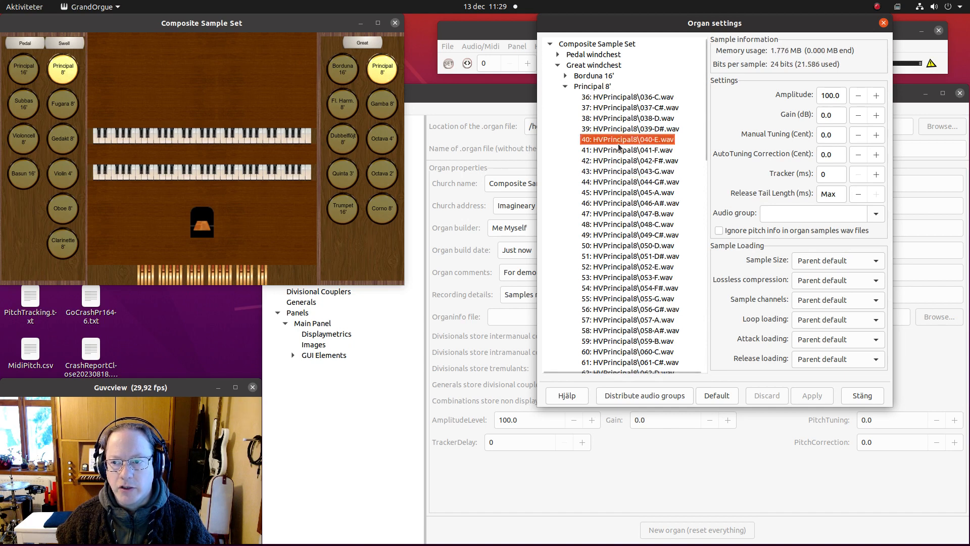
{"action": "left_click", "coordinate": [566, 87]}
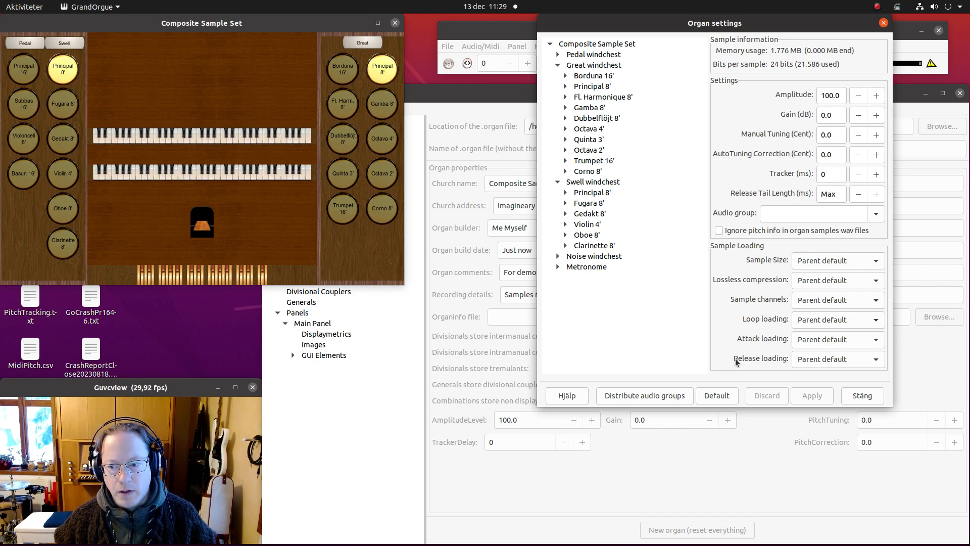
{"action": "left_click", "coordinate": [855, 396]}
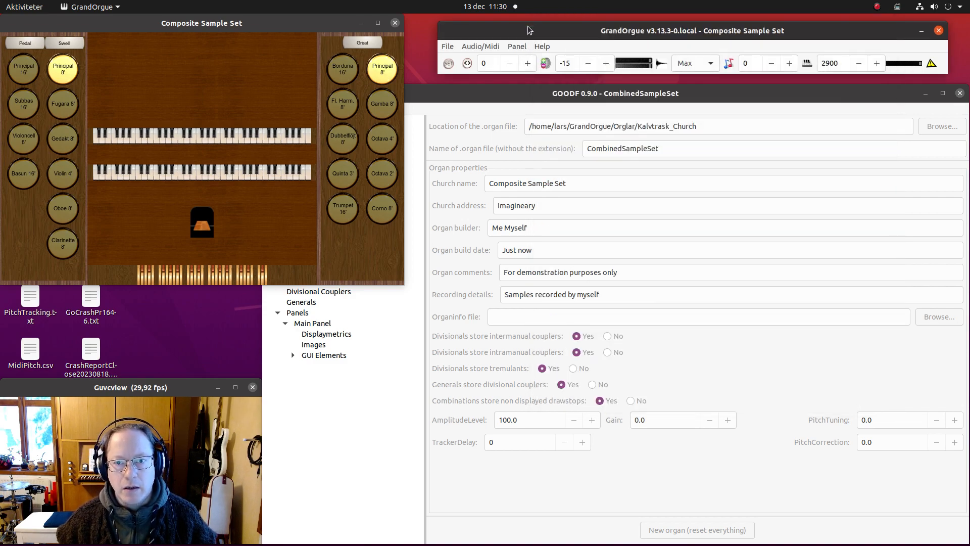
Export the organ's settings to the GrandOrgue Settings folder under the name CompositeTest.
{"action": "left_click", "coordinate": [447, 47]}
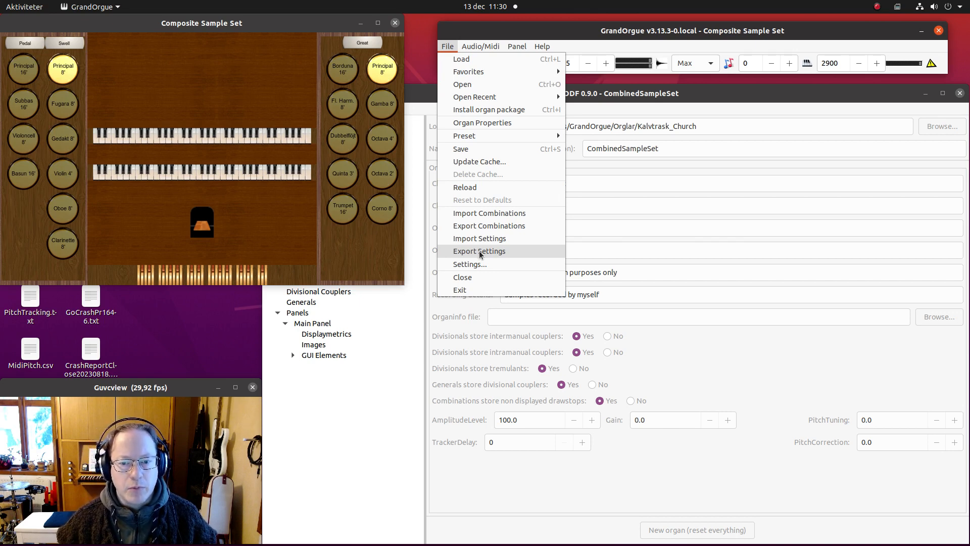
{"action": "left_click", "coordinate": [479, 250]}
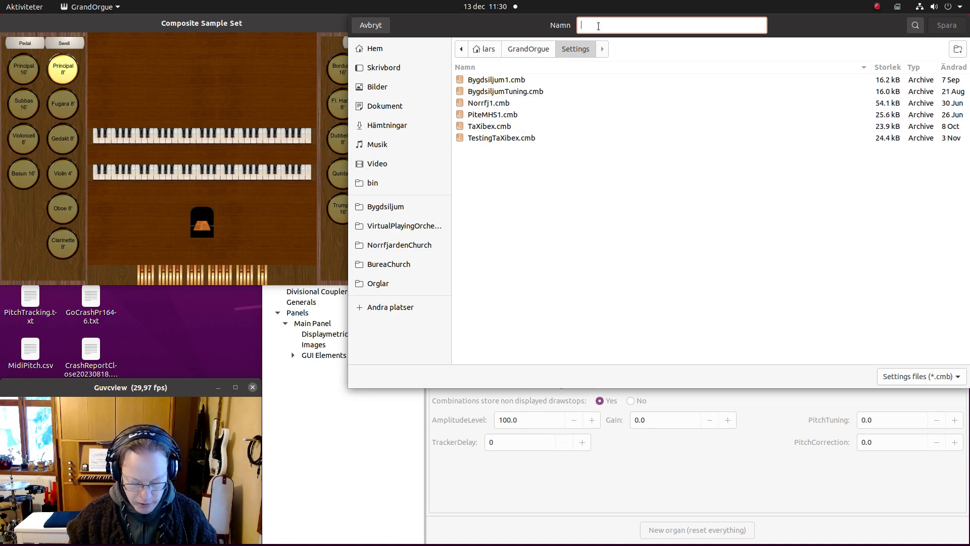
{"action": "type", "text": "Com"}
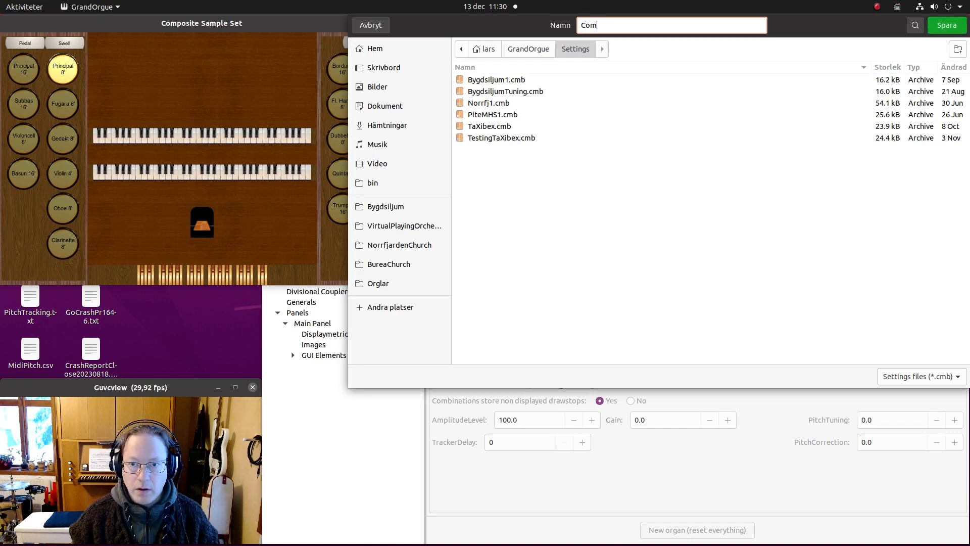
{"action": "type", "text": "positeTest"}
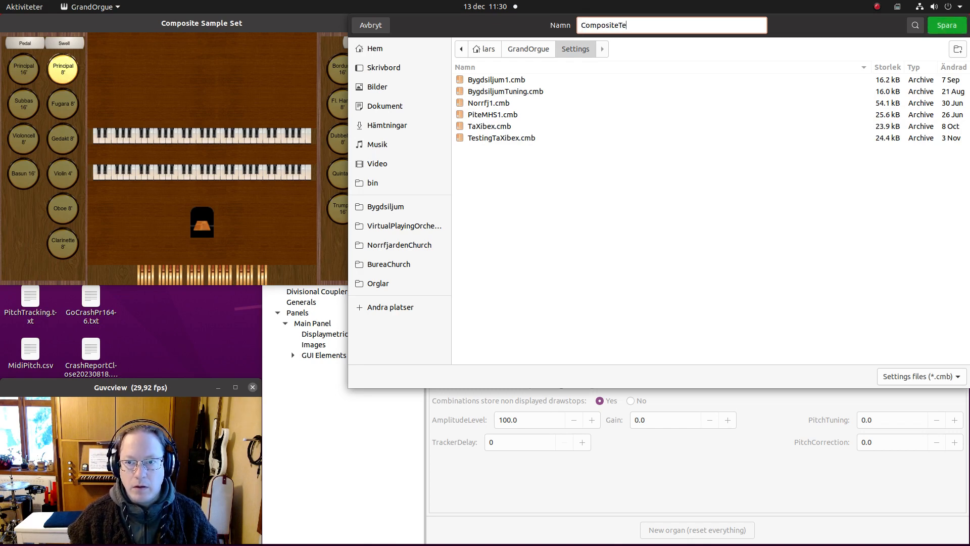
{"action": "left_click", "coordinate": [950, 30]}
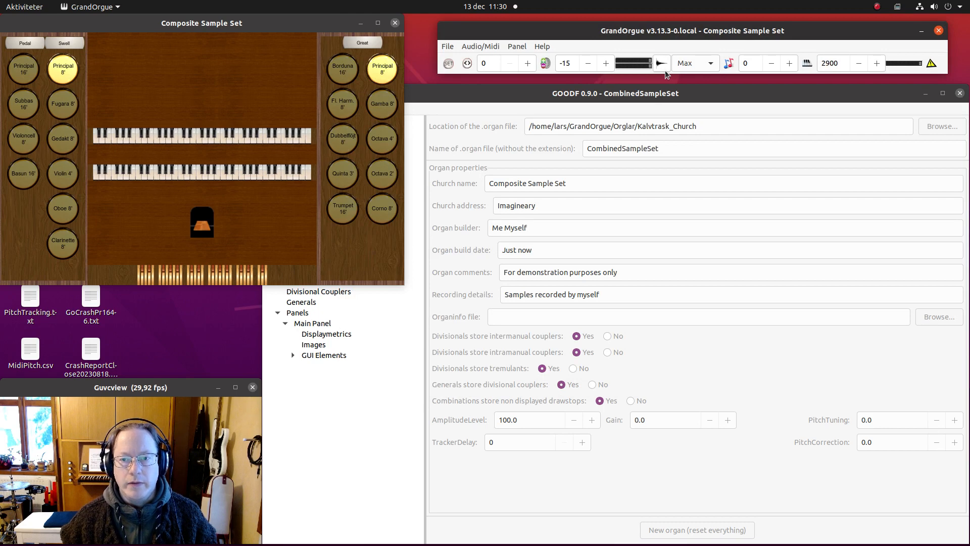
Switch to GOODF with the CombinedSampleSet organ and start importing voicing data from a .cmb file.
{"action": "left_click", "coordinate": [638, 93]}
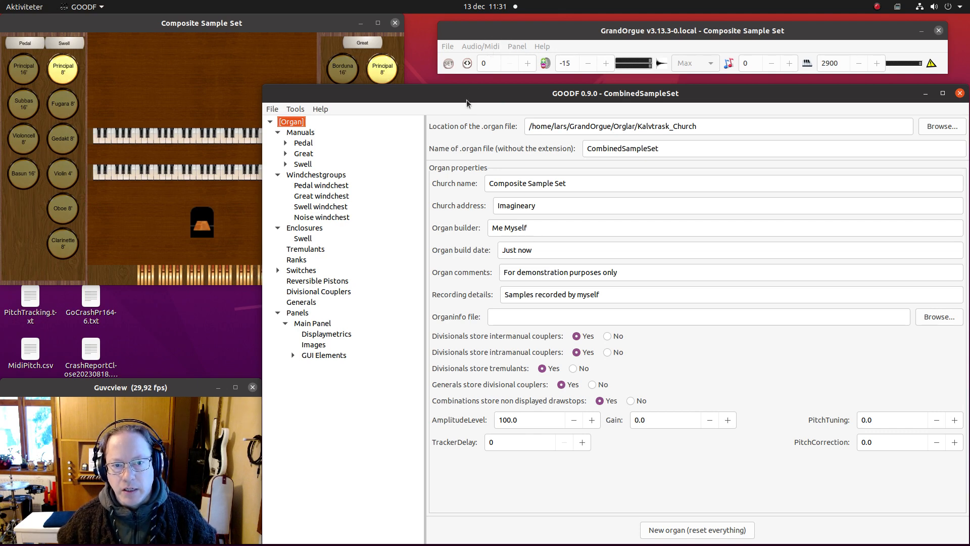
{"action": "left_click", "coordinate": [297, 109]}
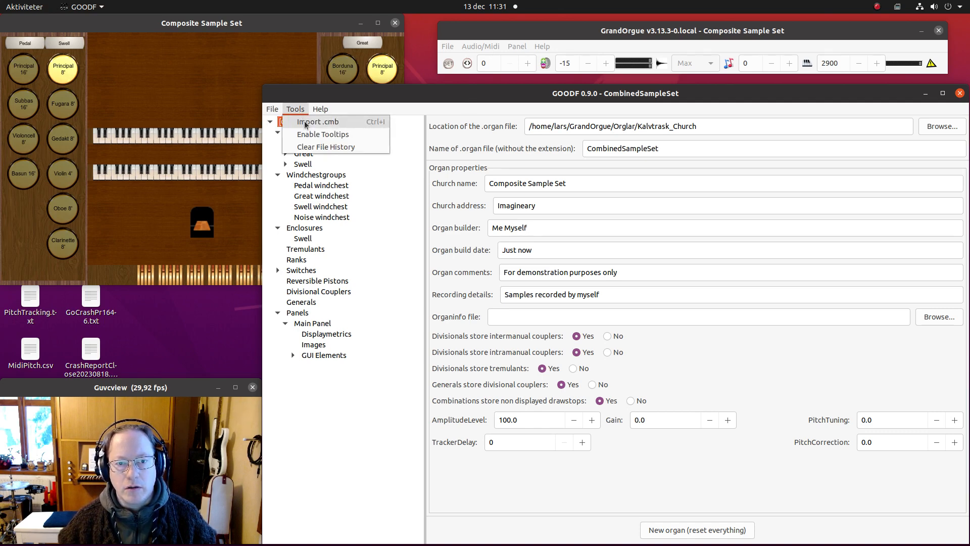
{"action": "left_click", "coordinate": [304, 124]}
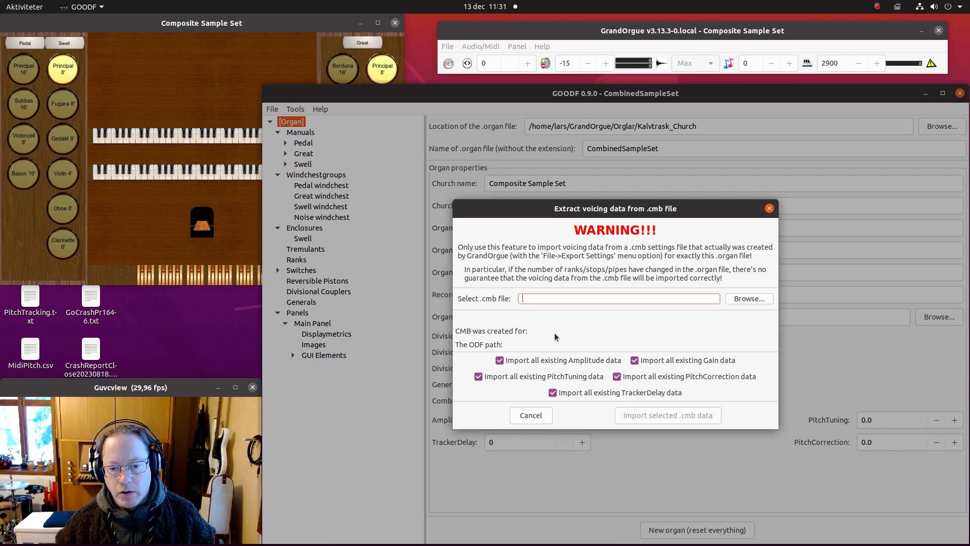
Choose CompositeTest.cmb from the GrandOrgue Settings folder and import its amplitude, gain, PitchTuning, PitchCorrection and TrackerDelay data.
{"action": "left_click", "coordinate": [748, 299]}
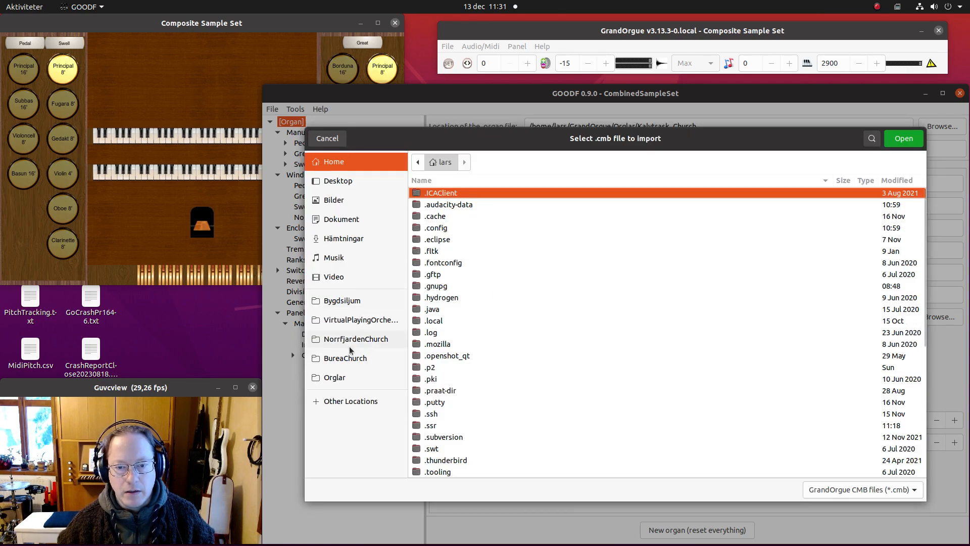
{"action": "scroll", "coordinate": [526, 401], "scroll_direction": "down", "scroll_amount": 5}
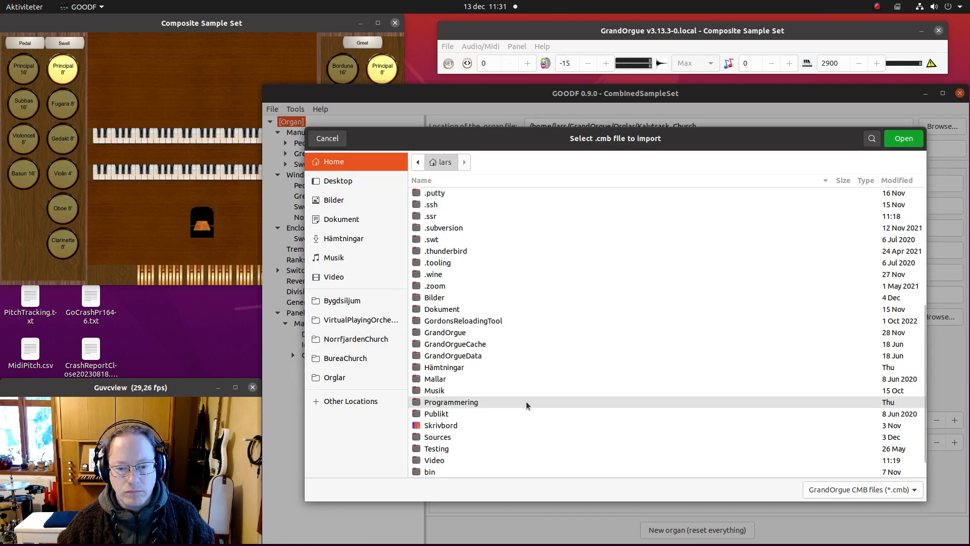
{"action": "double_click", "coordinate": [457, 332]}
{"action": "double_click", "coordinate": [453, 332]}
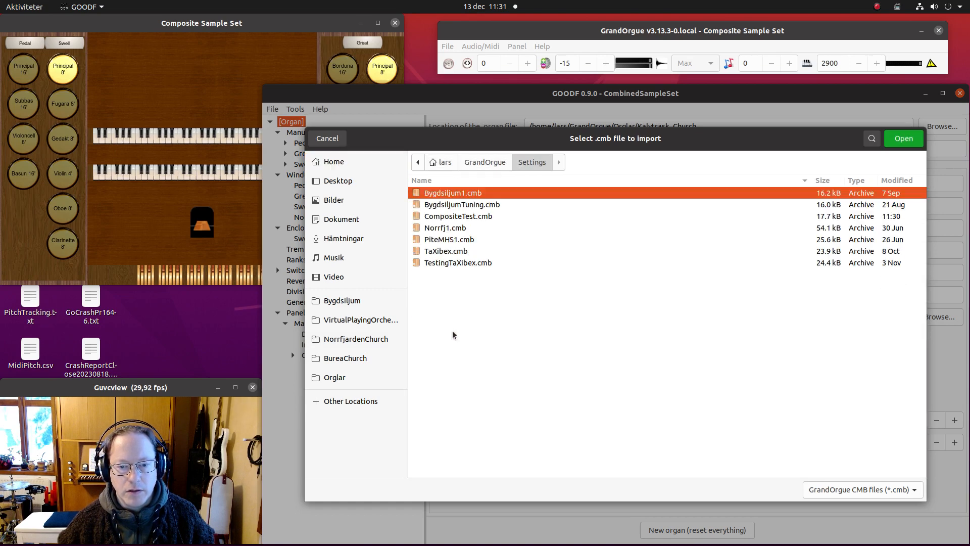
{"action": "left_click", "coordinate": [458, 216]}
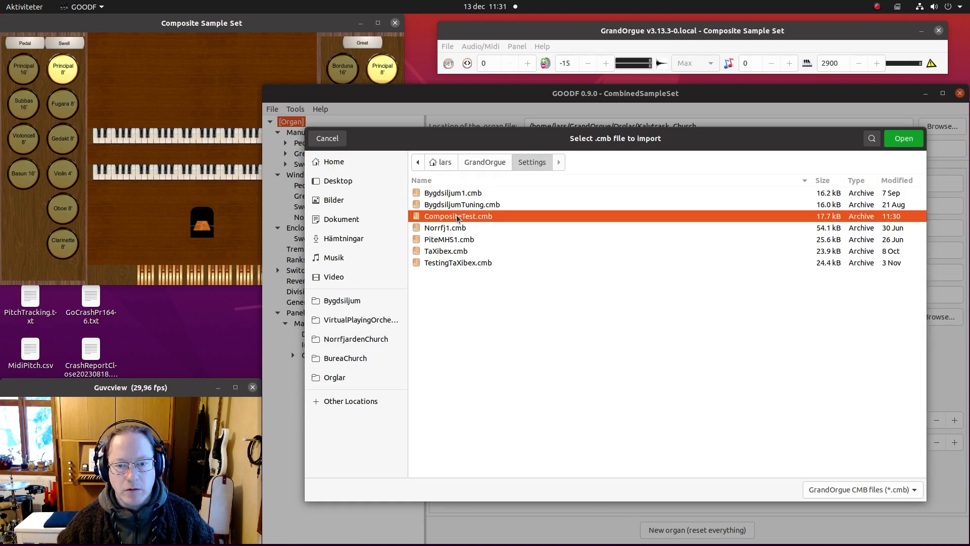
{"action": "left_click", "coordinate": [904, 138]}
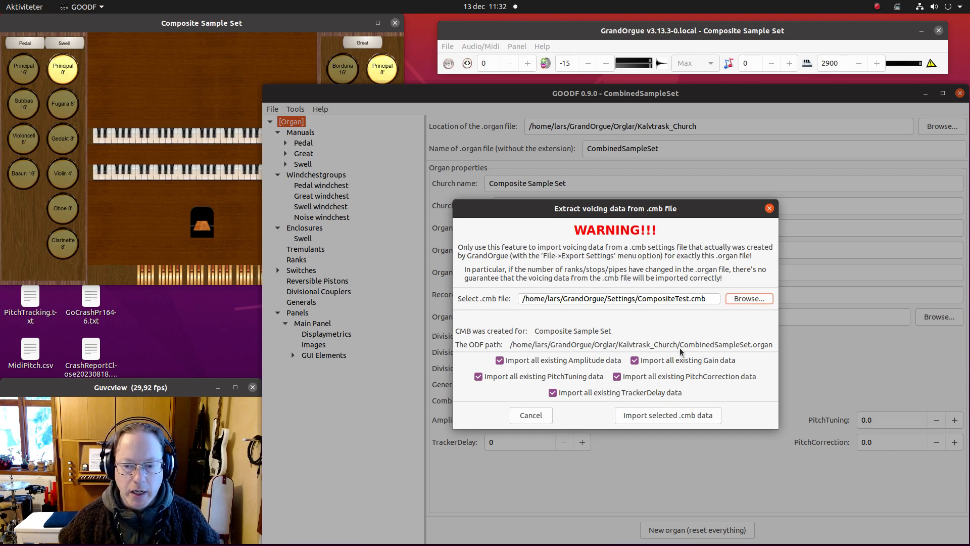
{"action": "left_click", "coordinate": [674, 416]}
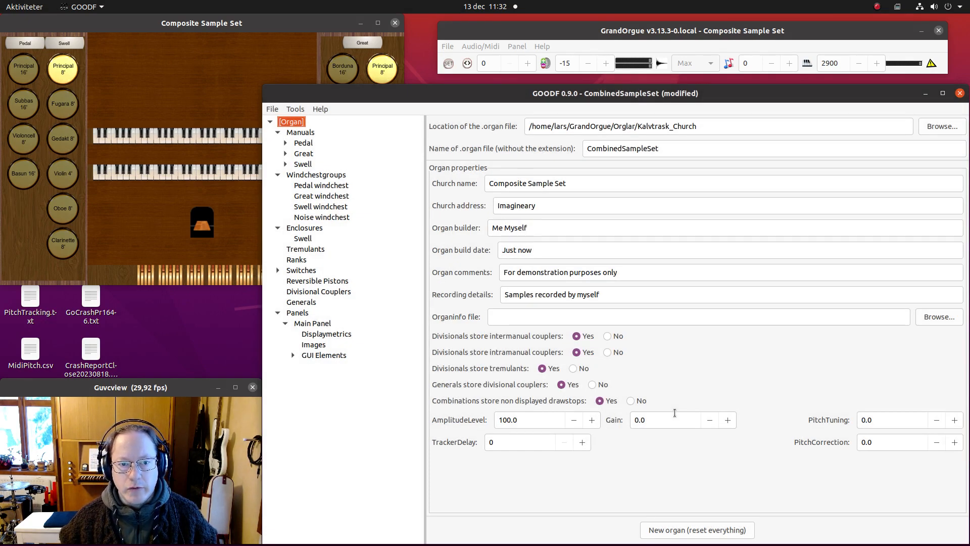
Check the imported gain and PitchTuning values of the Great and Swell Principal 8' ranks.
{"action": "left_click", "coordinate": [286, 154]}
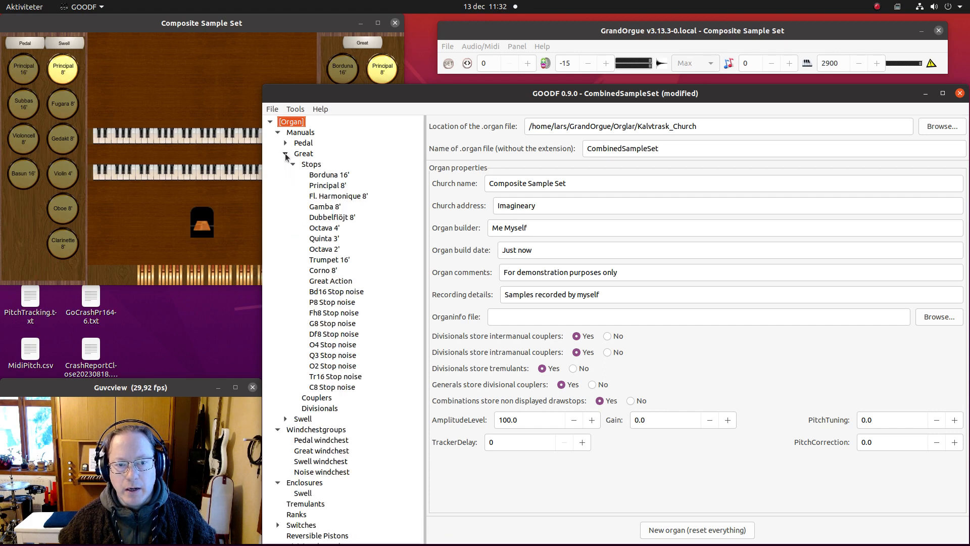
{"action": "left_click", "coordinate": [324, 189]}
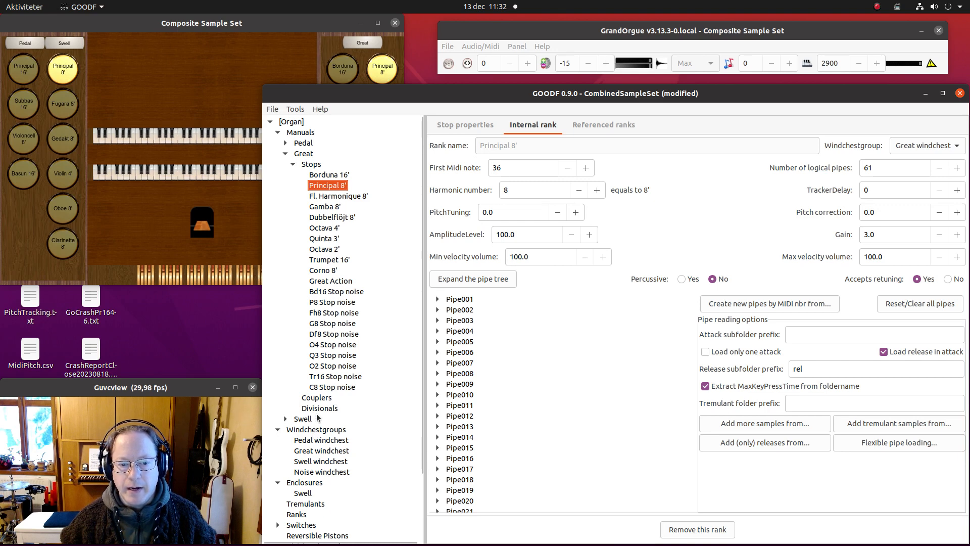
{"action": "left_click", "coordinate": [285, 419]}
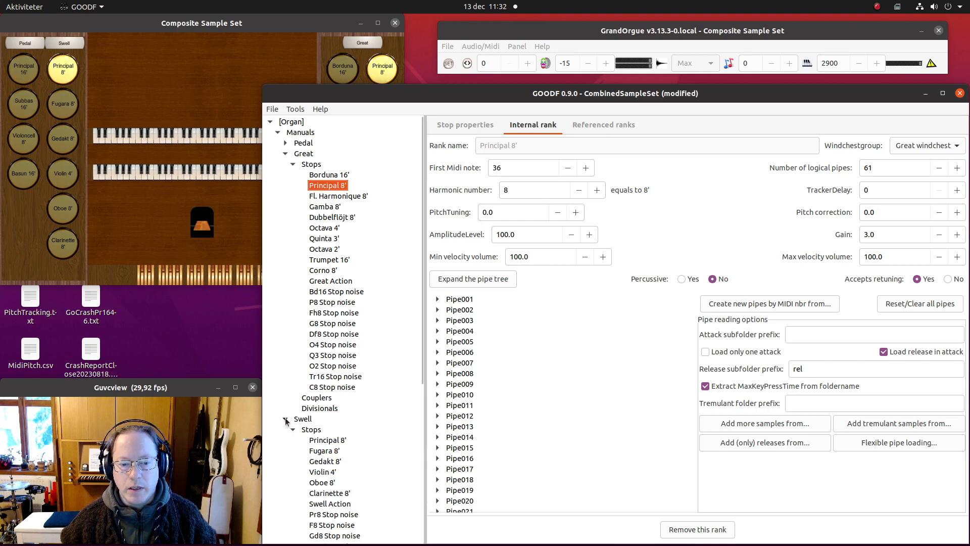
{"action": "left_click", "coordinate": [337, 443]}
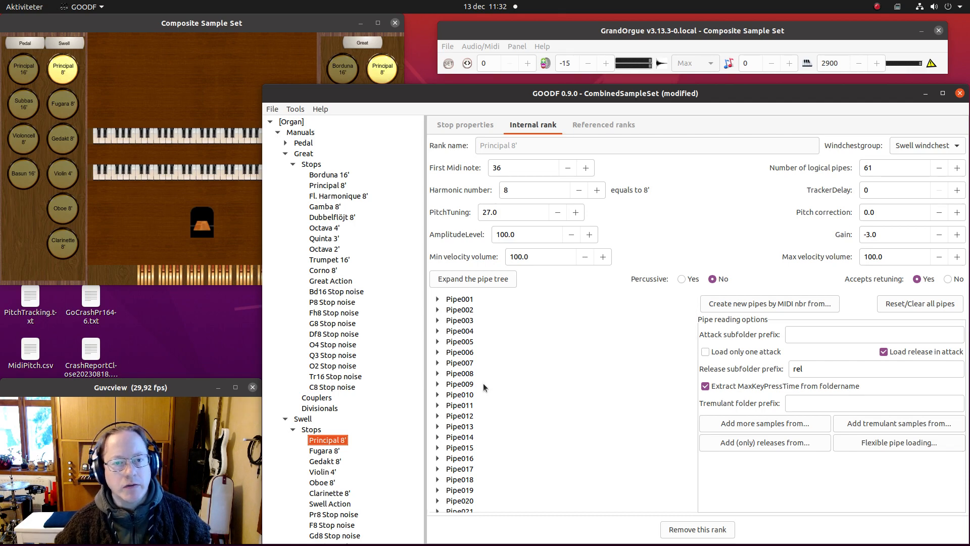
Write the modified CombinedSampleSet organ definition to its ODF file.
{"action": "left_click", "coordinate": [285, 25]}
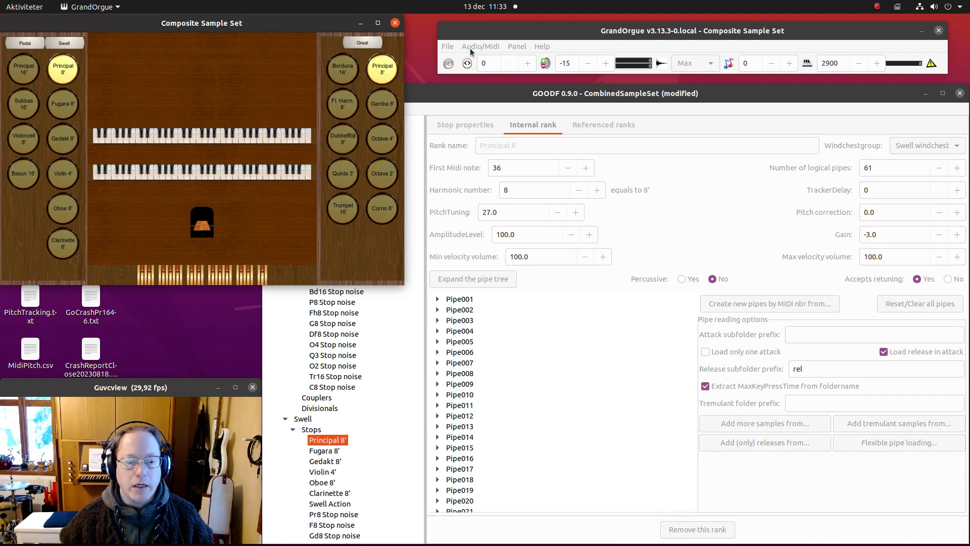
{"action": "left_click", "coordinate": [517, 100]}
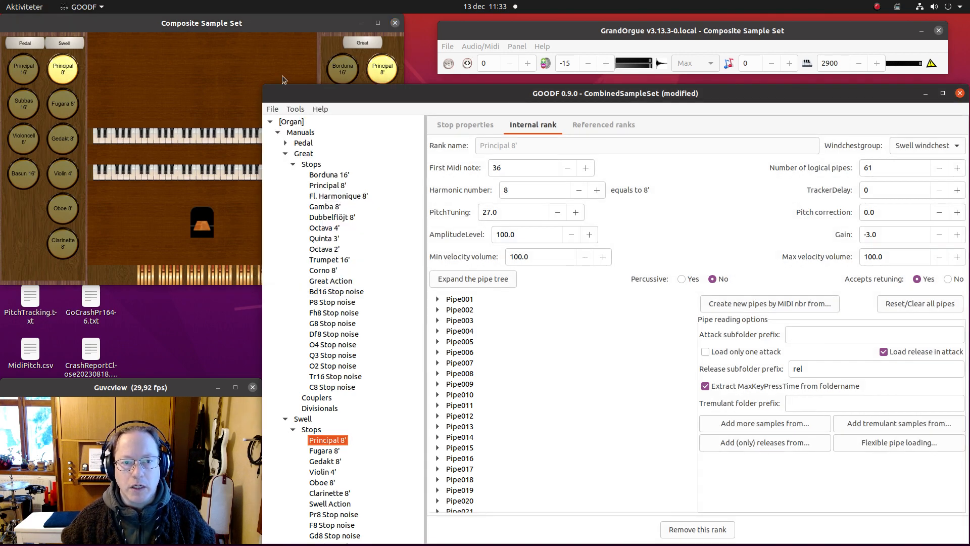
{"action": "left_click", "coordinate": [270, 113]}
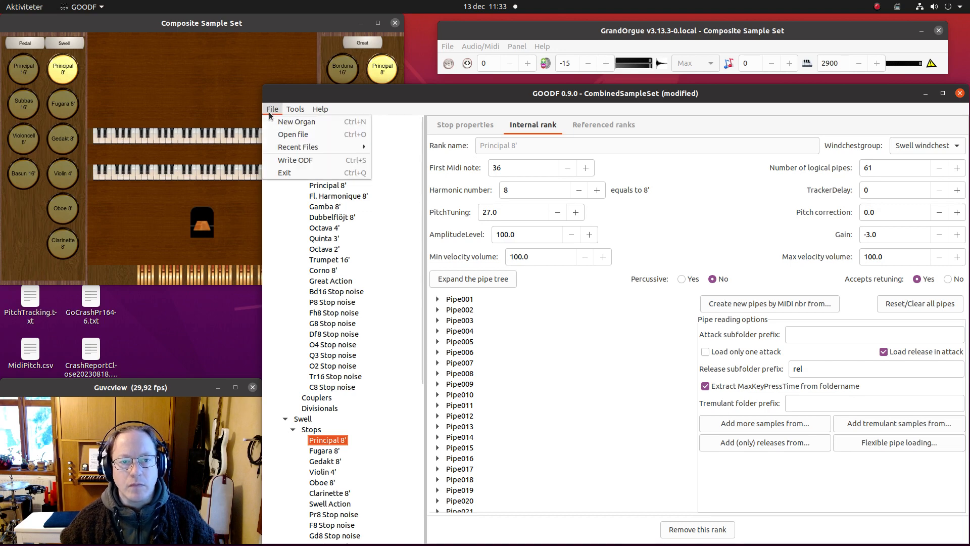
{"action": "left_click", "coordinate": [283, 161]}
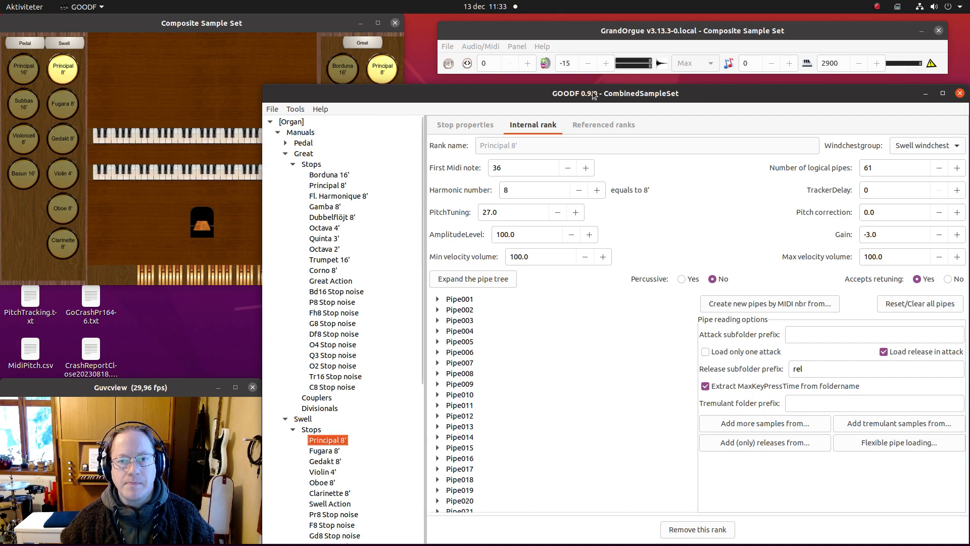
Switch to GrandOrgue and reload the Composite Sample Set organ without saving its modified settings.
{"action": "left_click", "coordinate": [544, 32]}
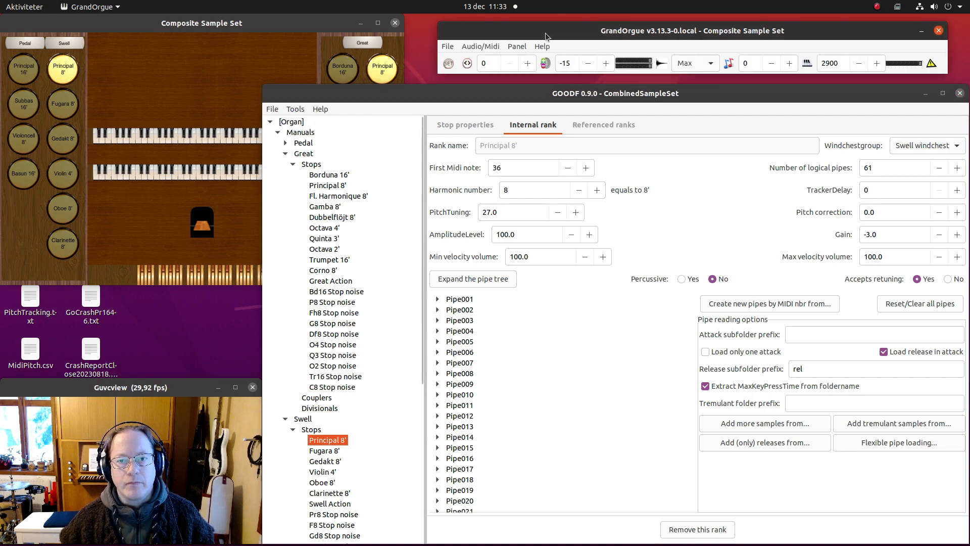
{"action": "left_click", "coordinate": [445, 46]}
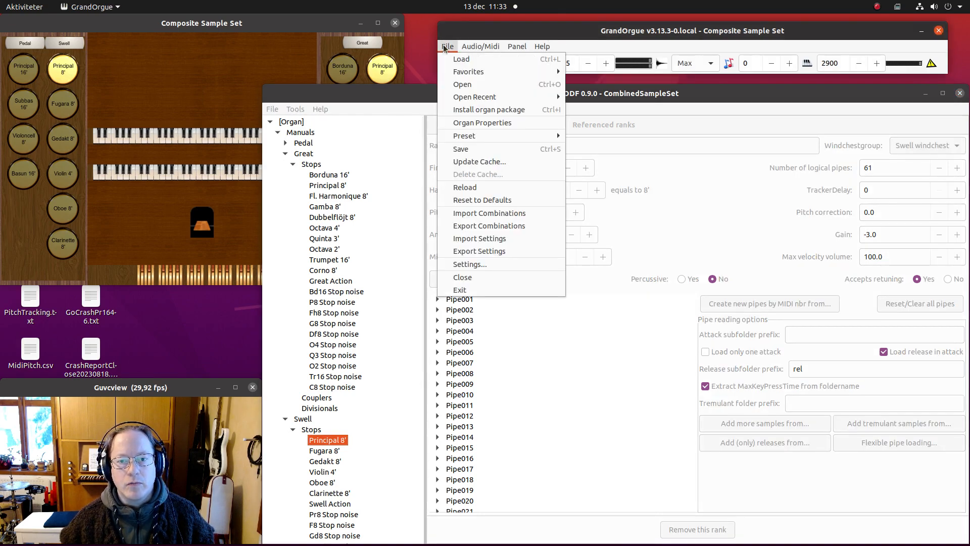
{"action": "left_click", "coordinate": [465, 187]}
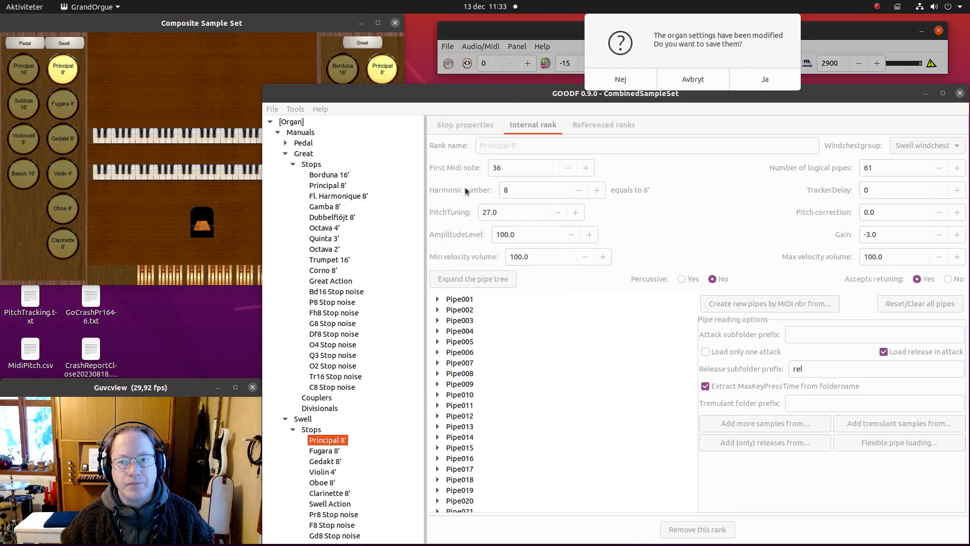
{"action": "left_click", "coordinate": [621, 79]}
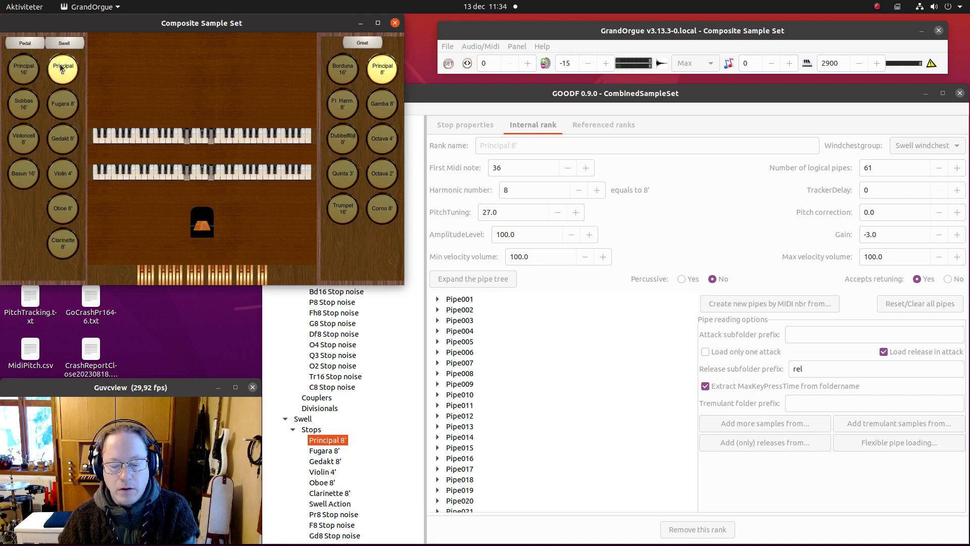
Check the gain and tuning of the Great and Swell Principal 8' ranks in GrandOrgue's organ settings, and return to GOODF with that dialog closed.
{"action": "left_click", "coordinate": [479, 46]}
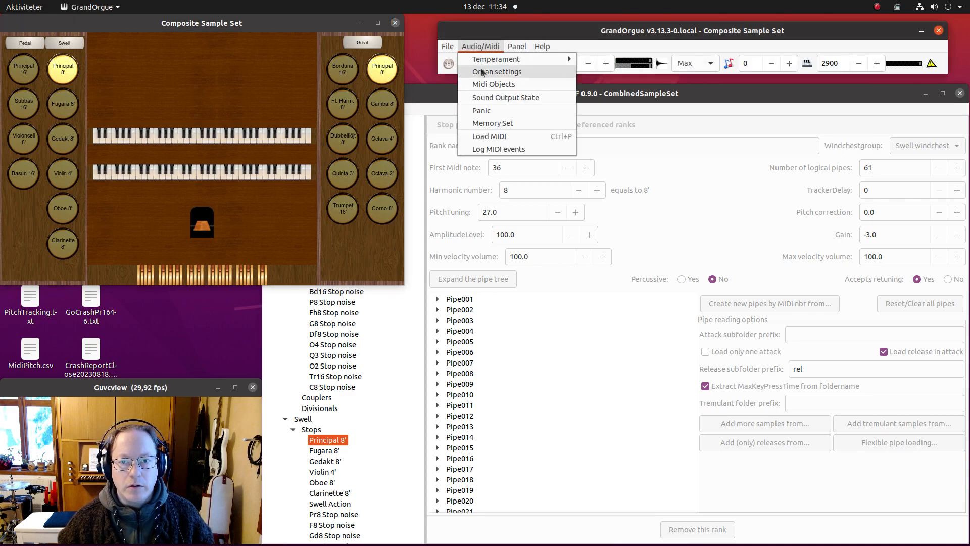
{"action": "left_click", "coordinate": [482, 72]}
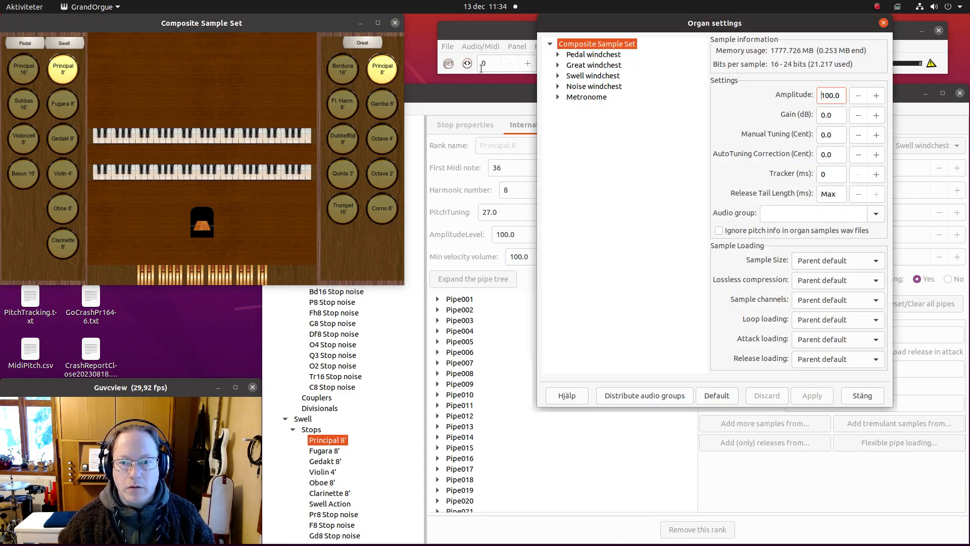
{"action": "left_click", "coordinate": [558, 65]}
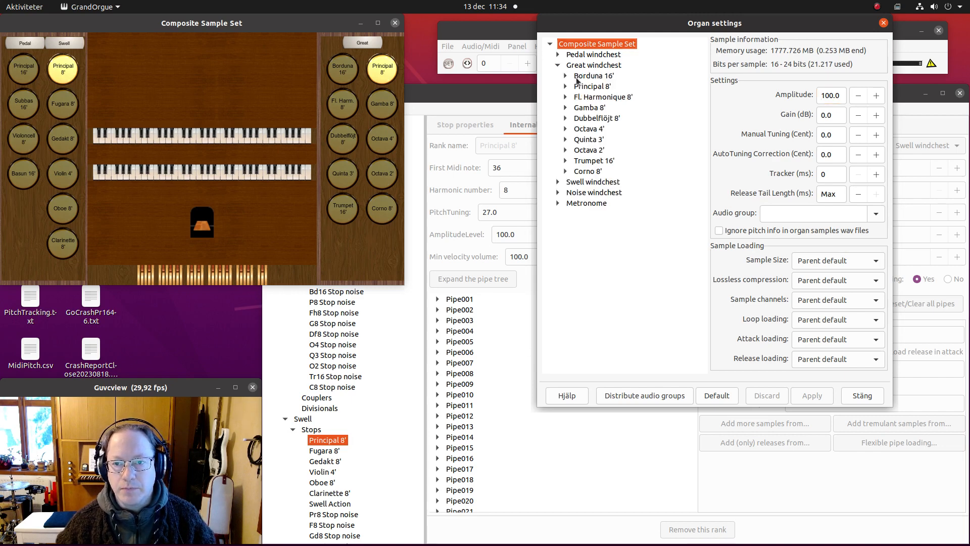
{"action": "left_click", "coordinate": [591, 87]}
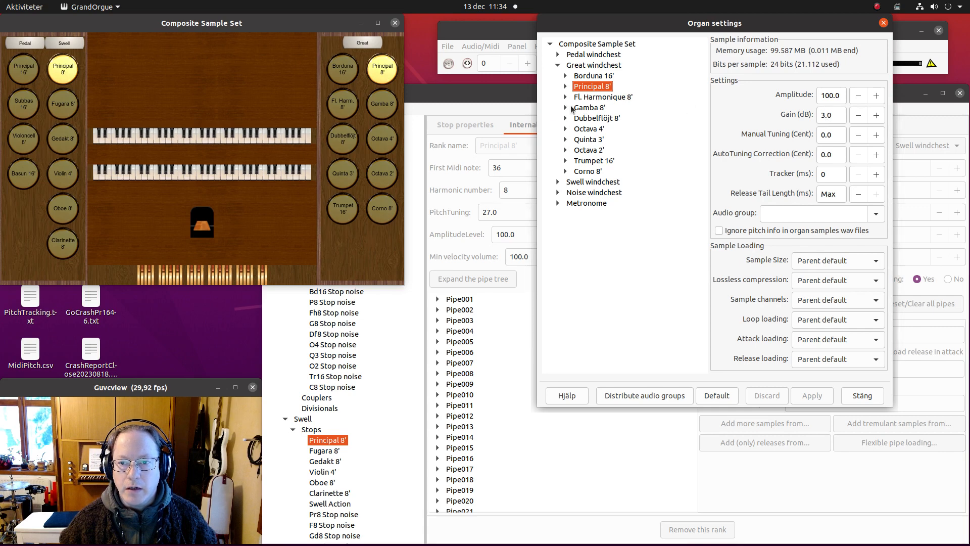
{"action": "left_click", "coordinate": [557, 182]}
{"action": "left_click", "coordinate": [578, 195]}
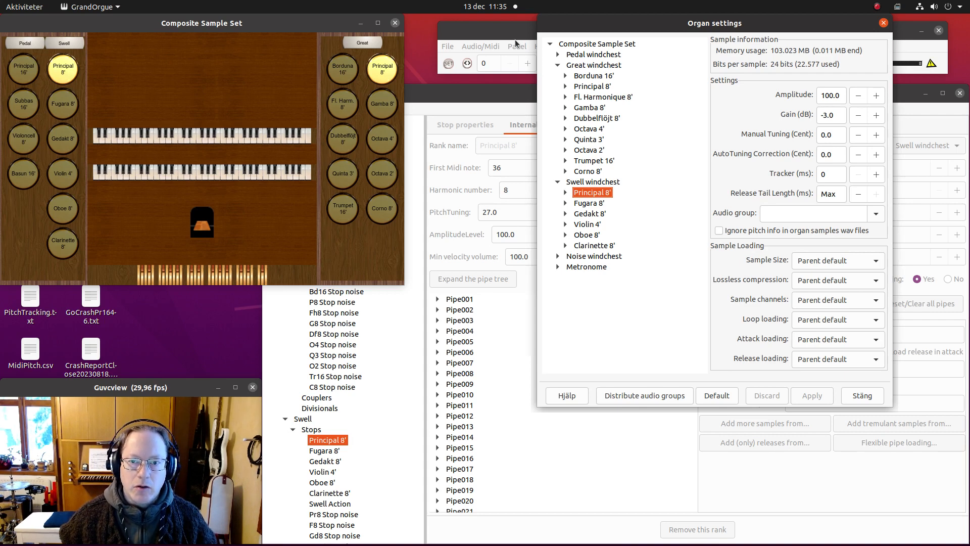
{"action": "left_click", "coordinate": [503, 95]}
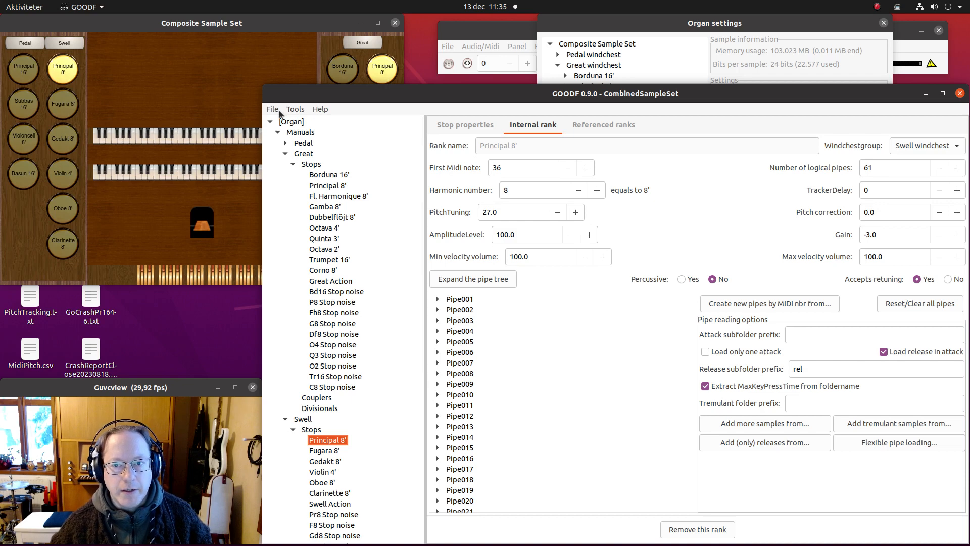
{"action": "left_click", "coordinate": [883, 23]}
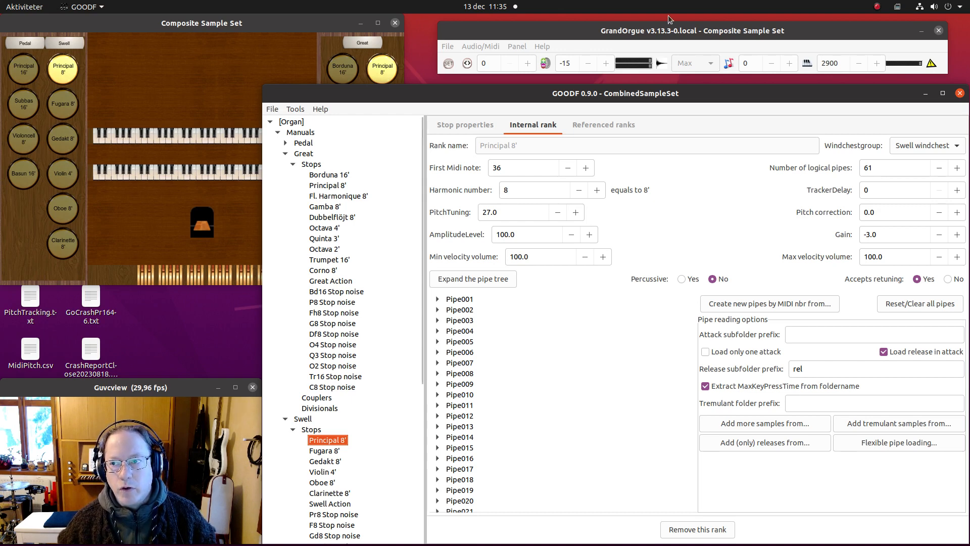
{"action": "left_click", "coordinate": [878, 7]}
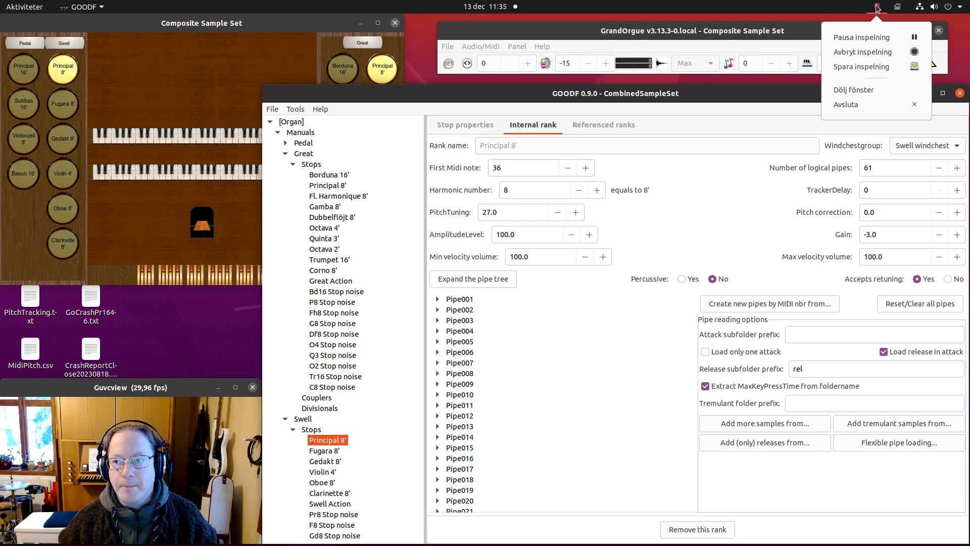